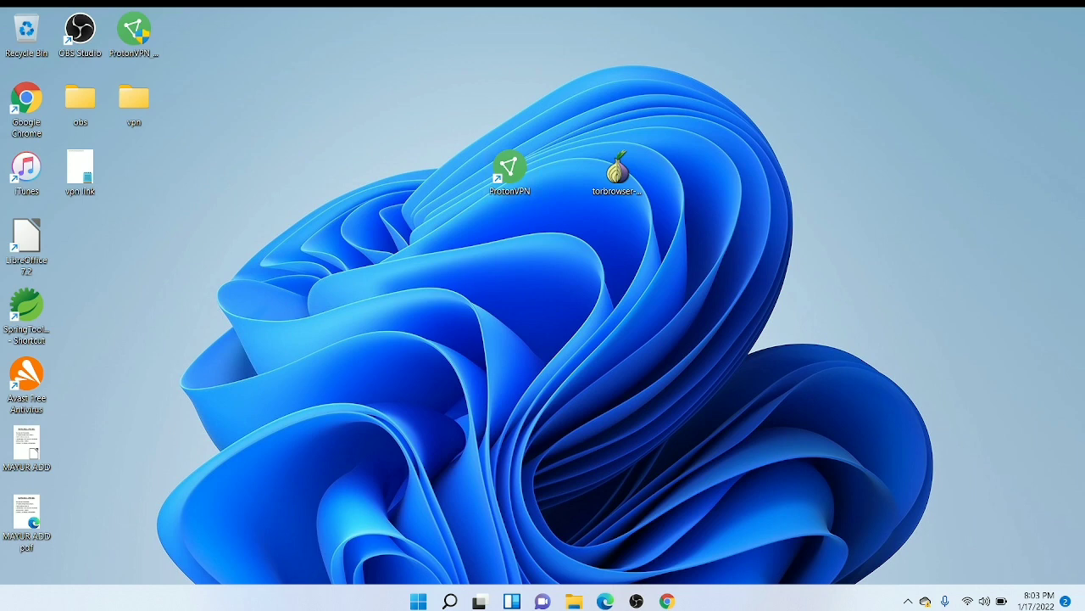
Step: Select the Tor Browser installer, then restore the Chrome window showing protonvpn.com
click(617, 172)
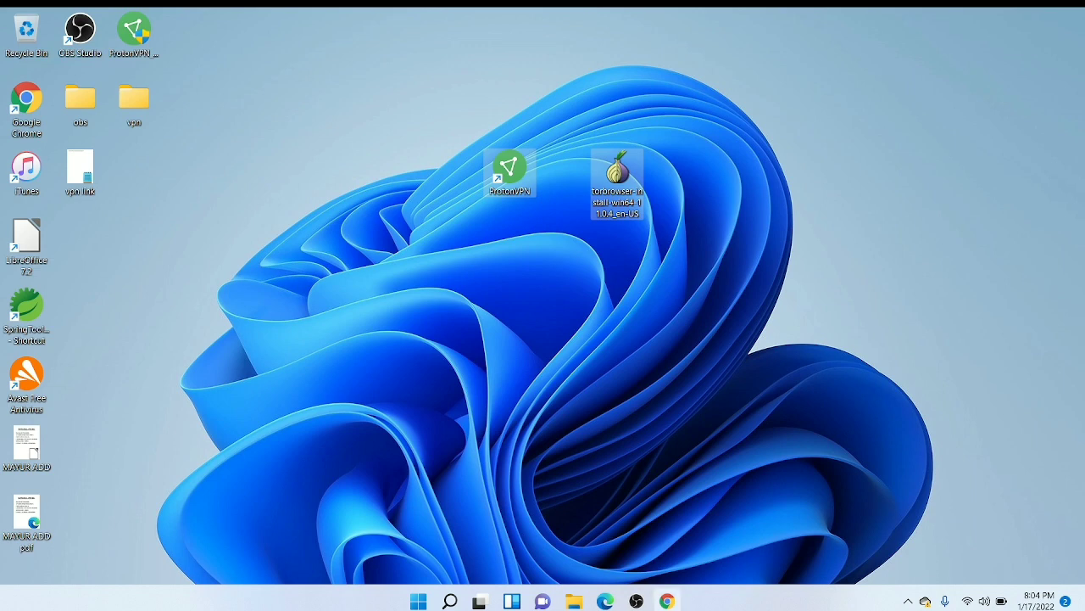
click(667, 601)
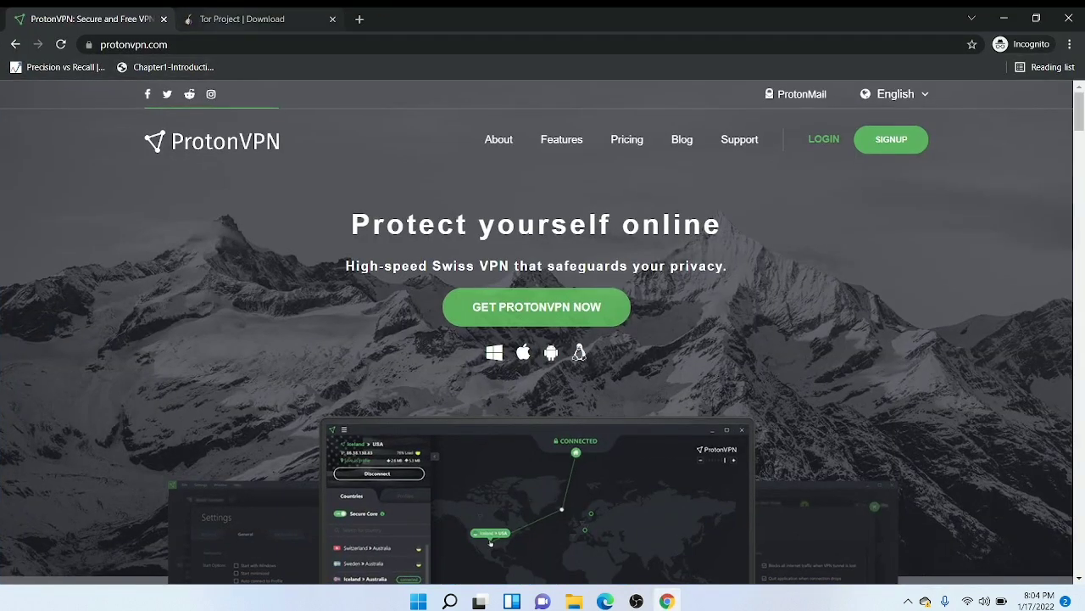
Step: Glance at the Tor Project download tab, return to ProtonVPN, and minimize Chrome
click(237, 19)
key(ctrl+shift+Tab)
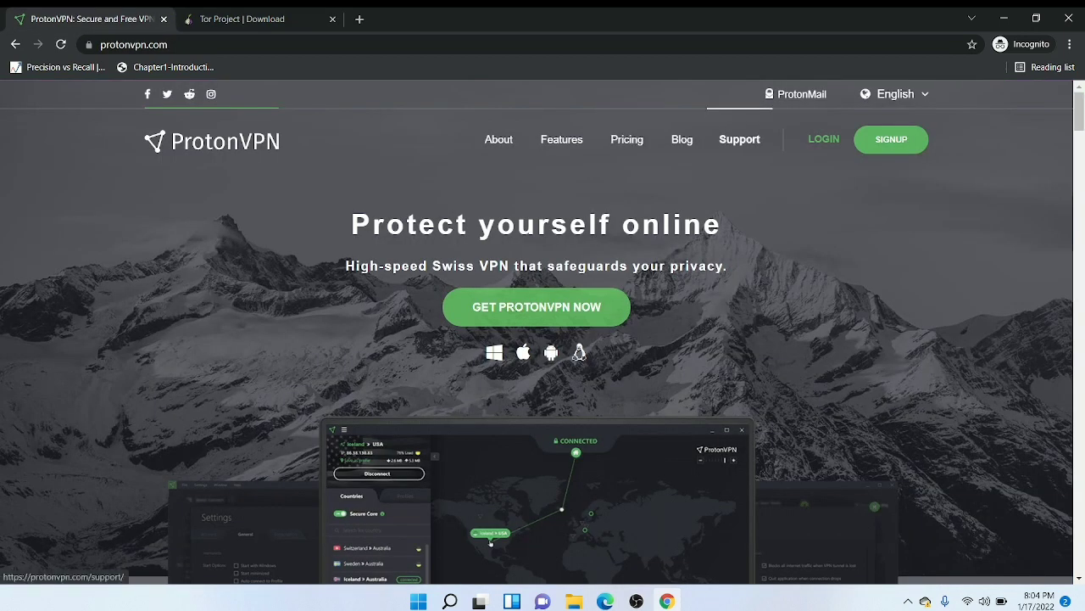
click(1004, 18)
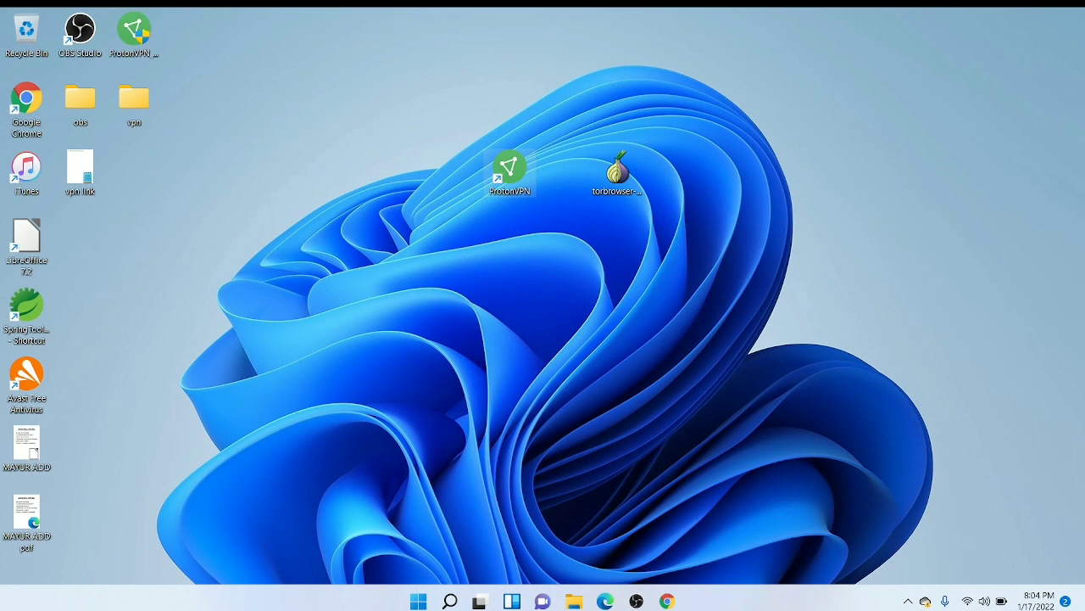
Step: Launch the ProtonVPN desktop client from its desktop shortcut
right_click(507, 167)
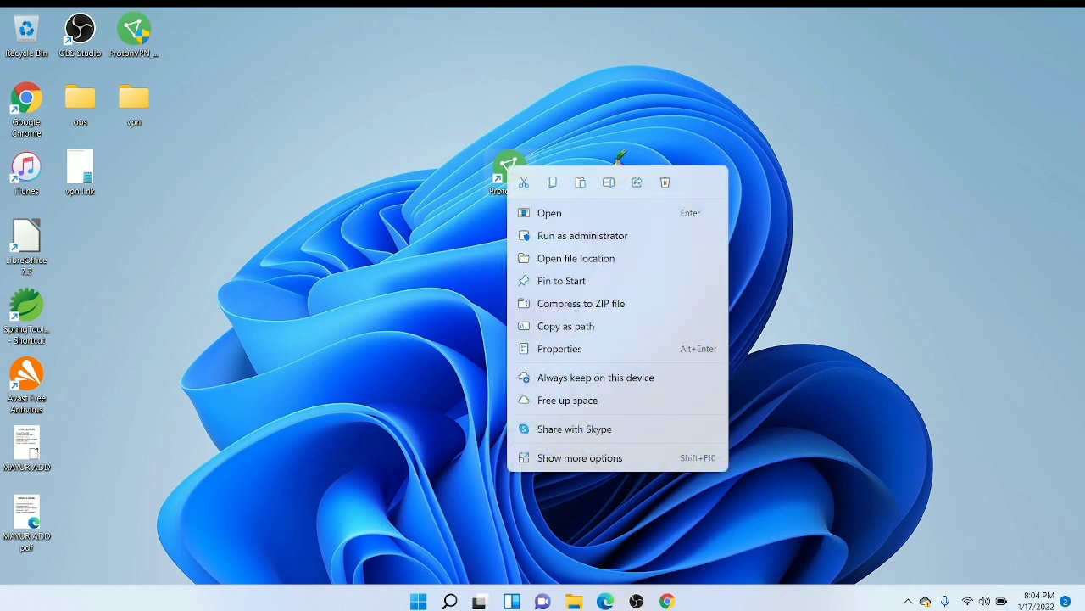
key(Escape)
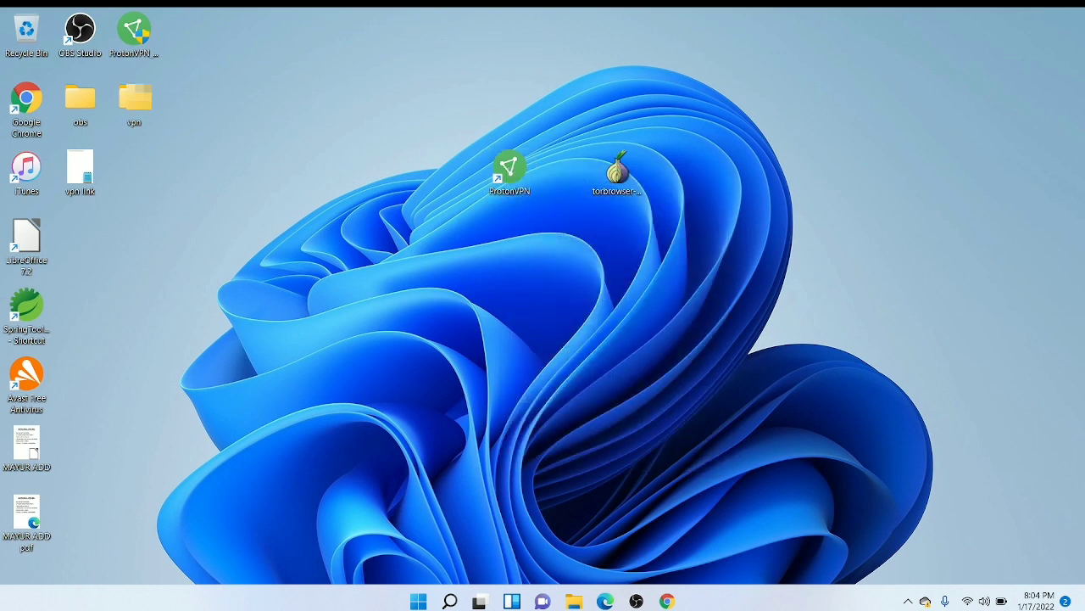
double_click(509, 167)
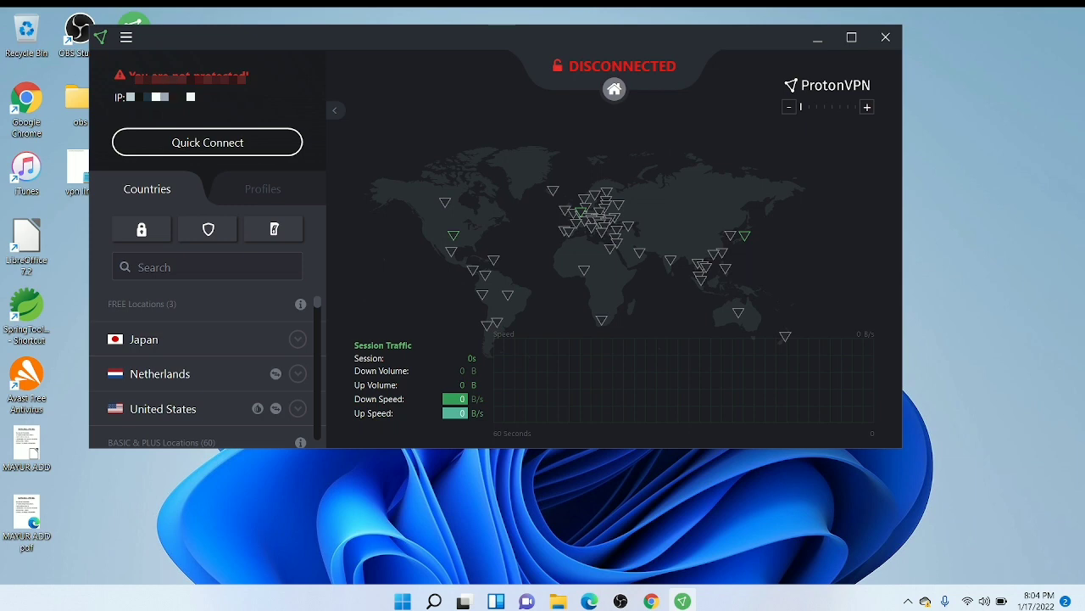
mouse_move(195, 339)
mouse_move(195, 409)
Step: Google 'hideme vpn' in a new incognito Chrome tab and open the hide.me result
key(alt+Tab)
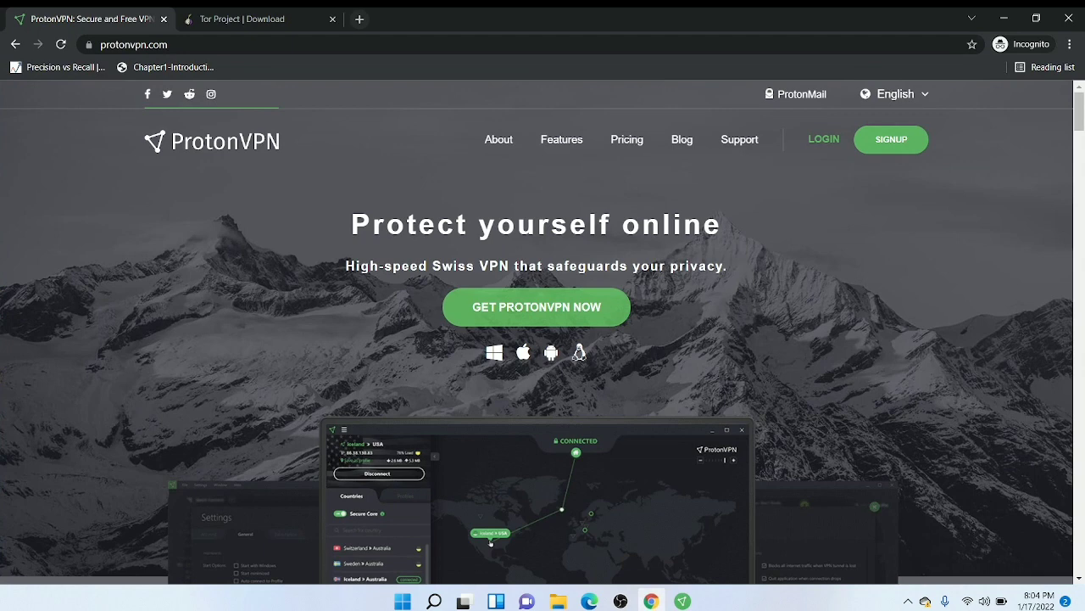
key(ctrl+t)
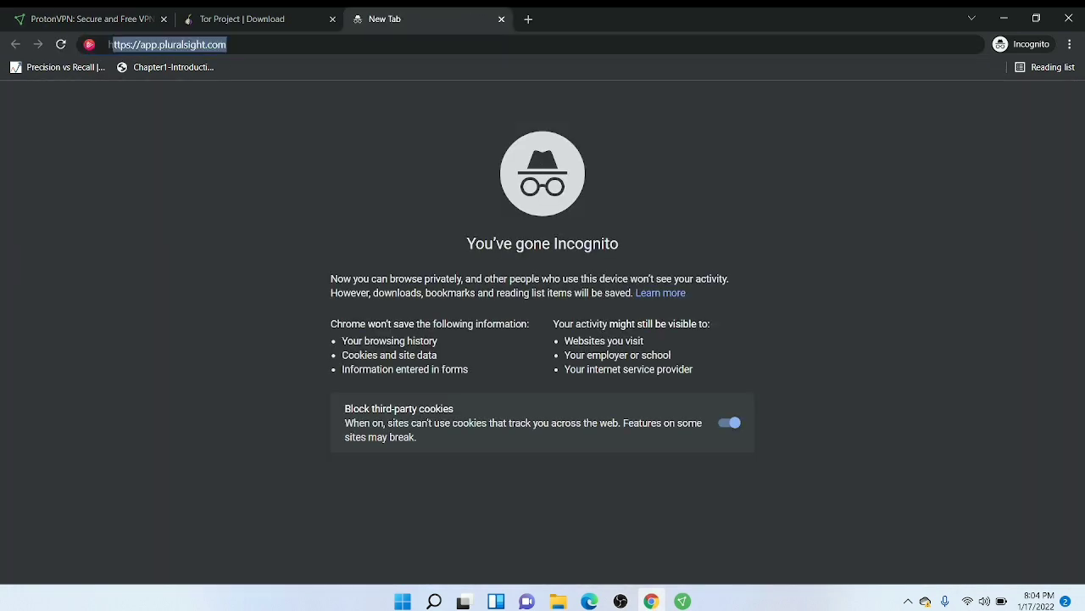
text(hidem)
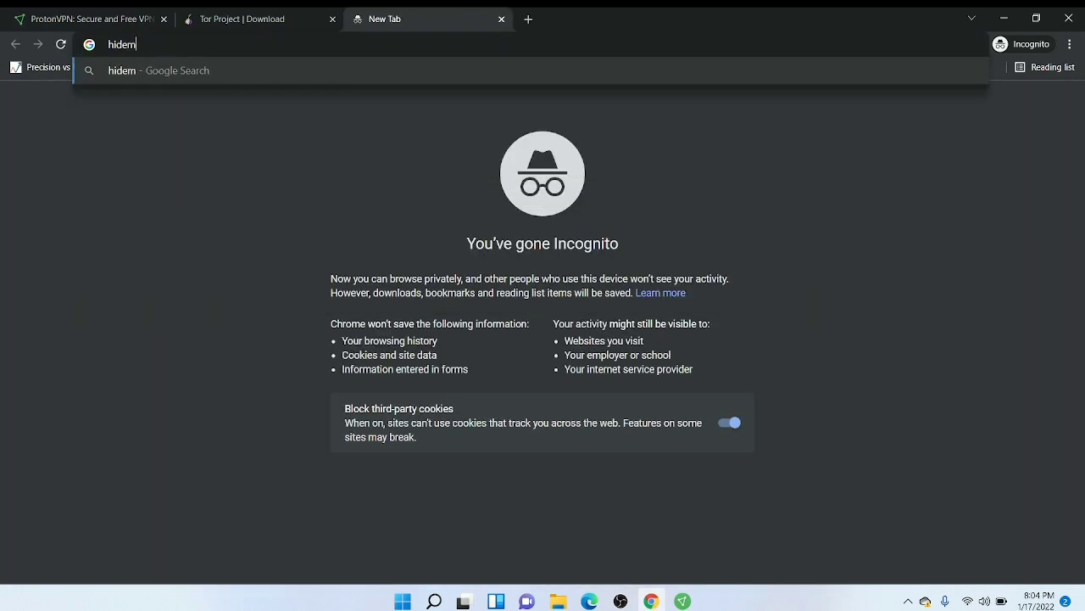
text(e vpn)
key(Return)
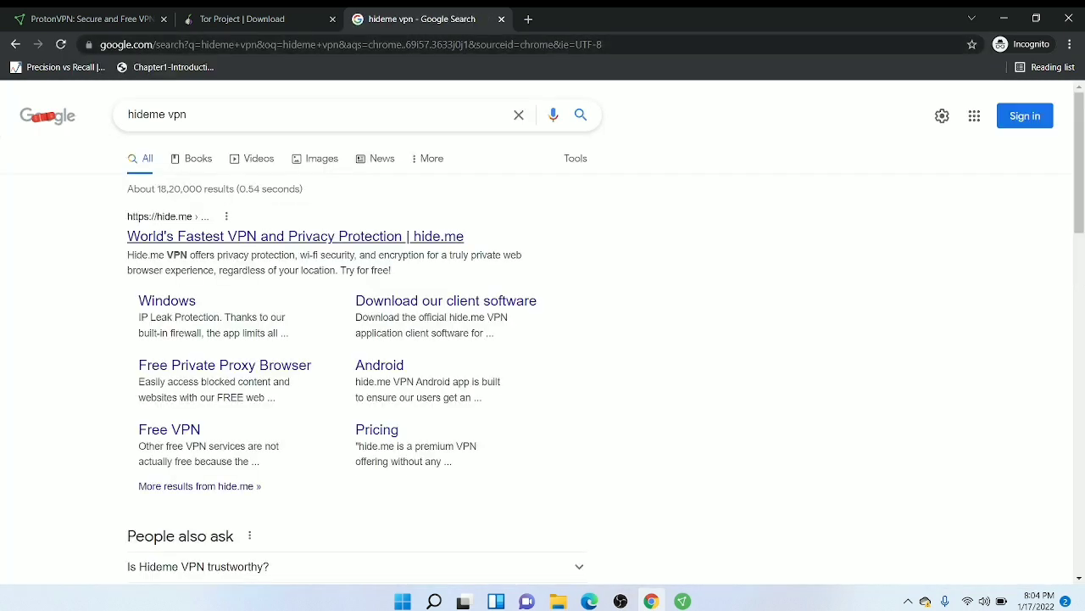
click(295, 235)
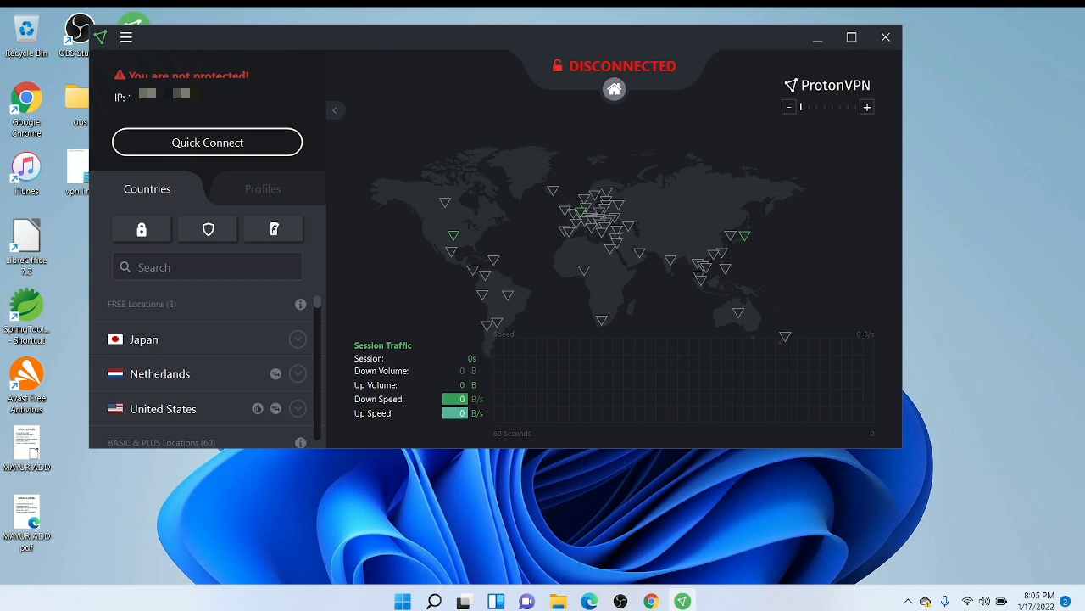
Step: Connect ProtonVPN to the free Netherlands server NL-FREE#5, then minimize its window
scroll(201, 371, down, 1)
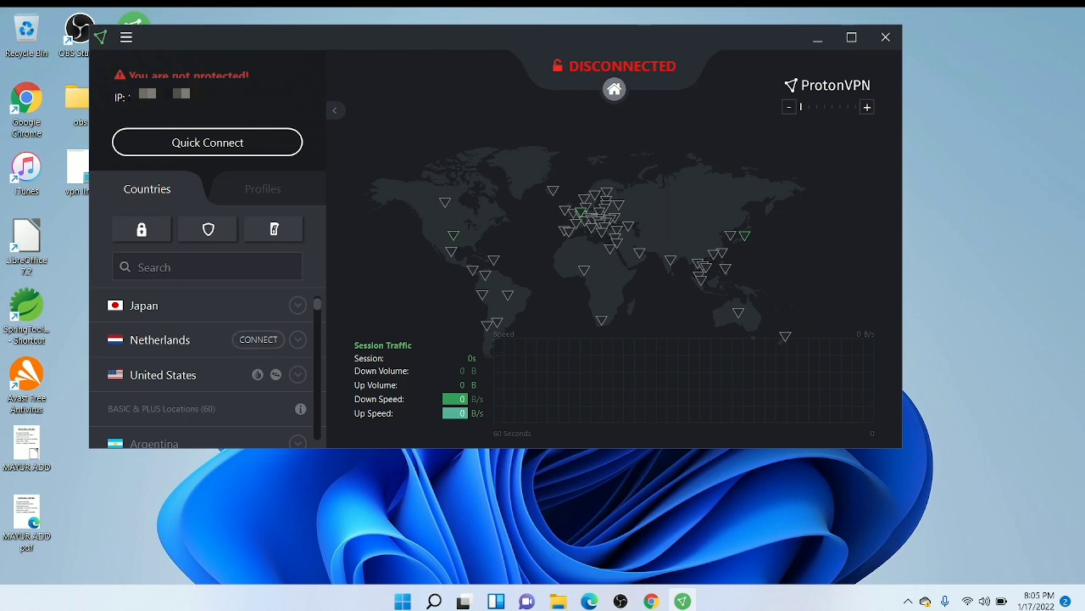
scroll(202, 356, up, 1)
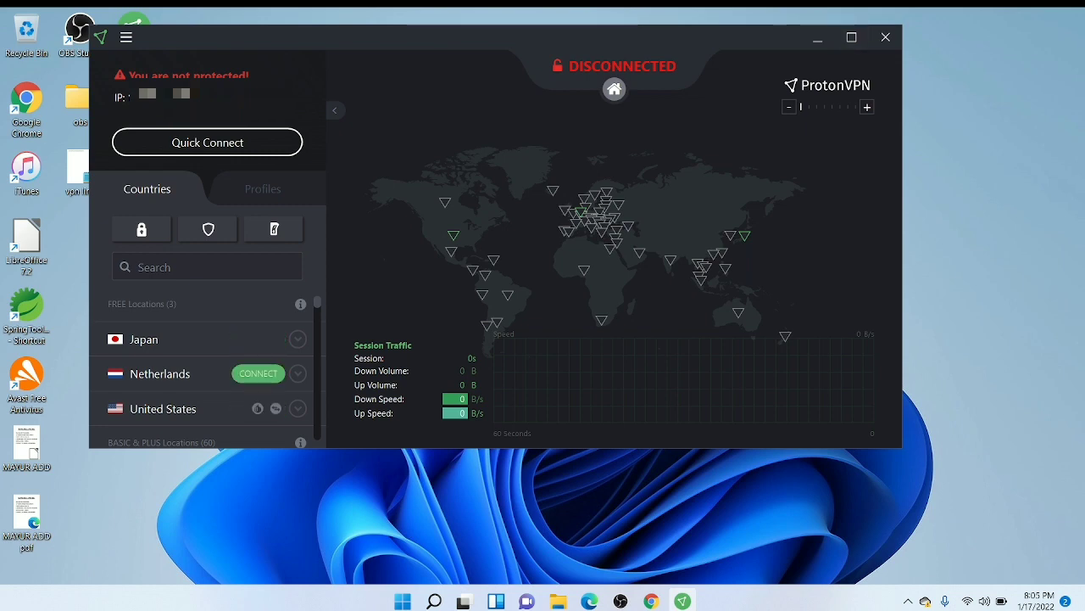
click(258, 373)
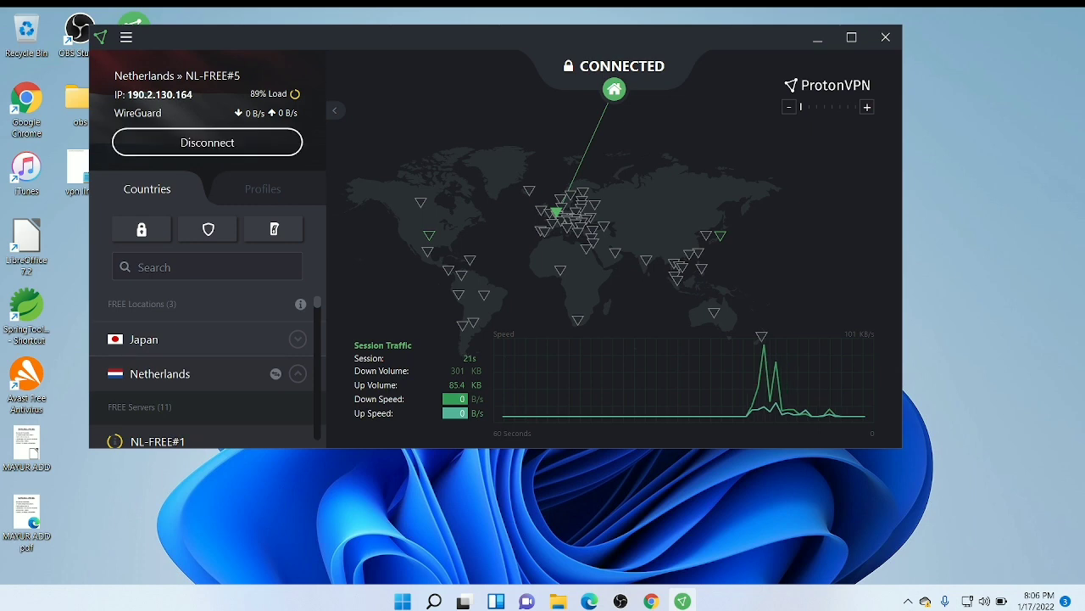
click(818, 37)
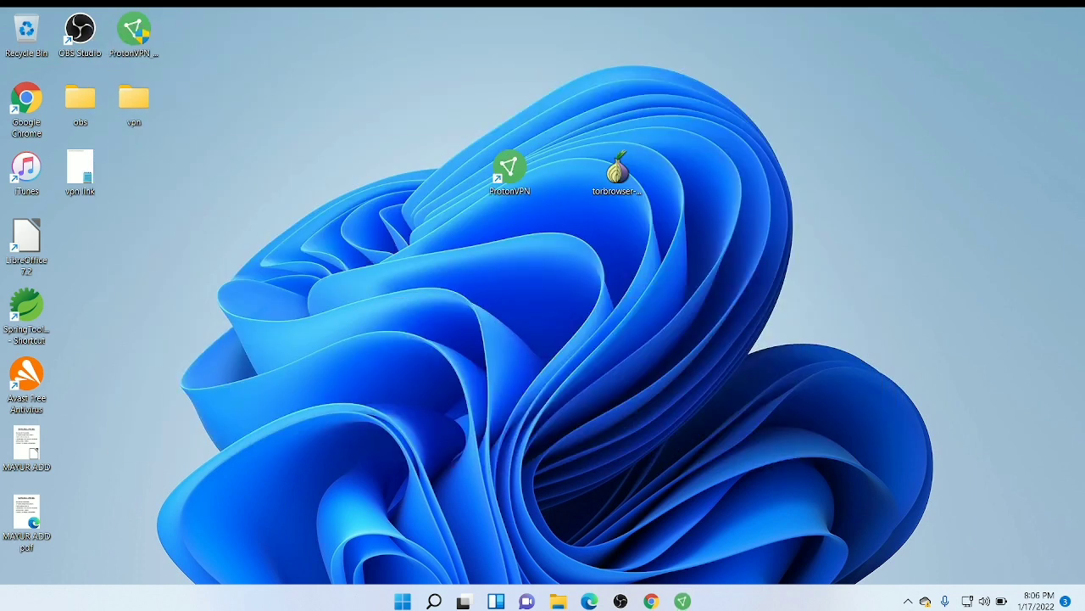
click(617, 174)
right_click(620, 174)
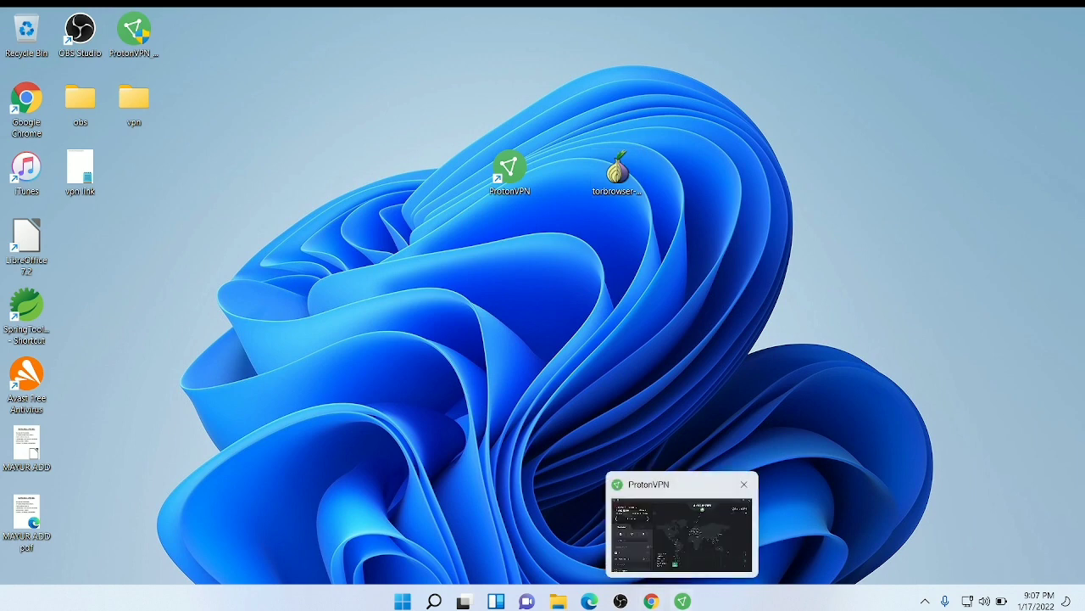
click(618, 174)
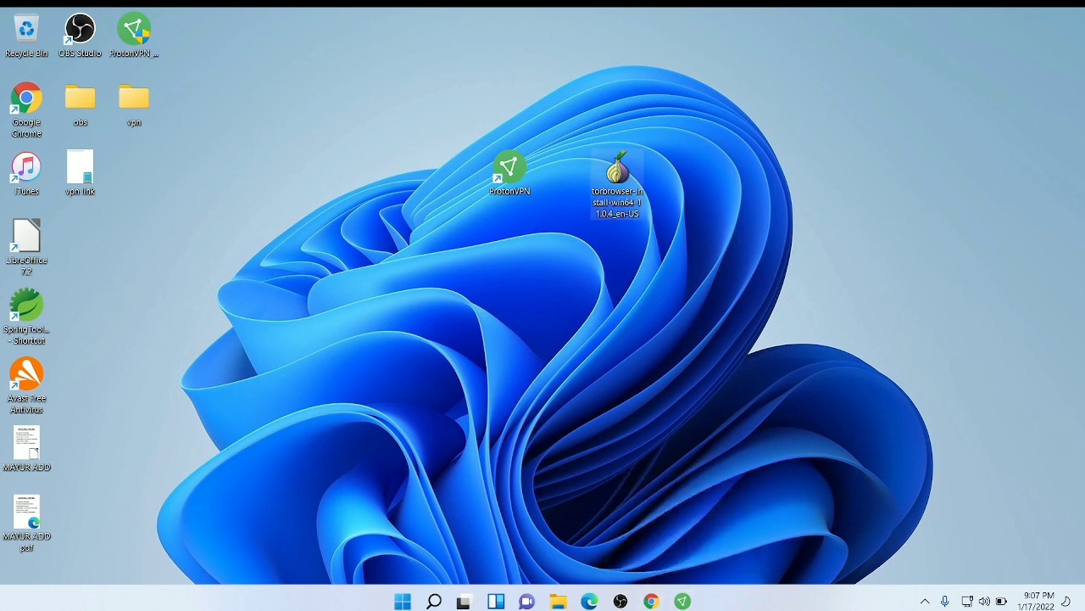
right_click(617, 174)
click(691, 237)
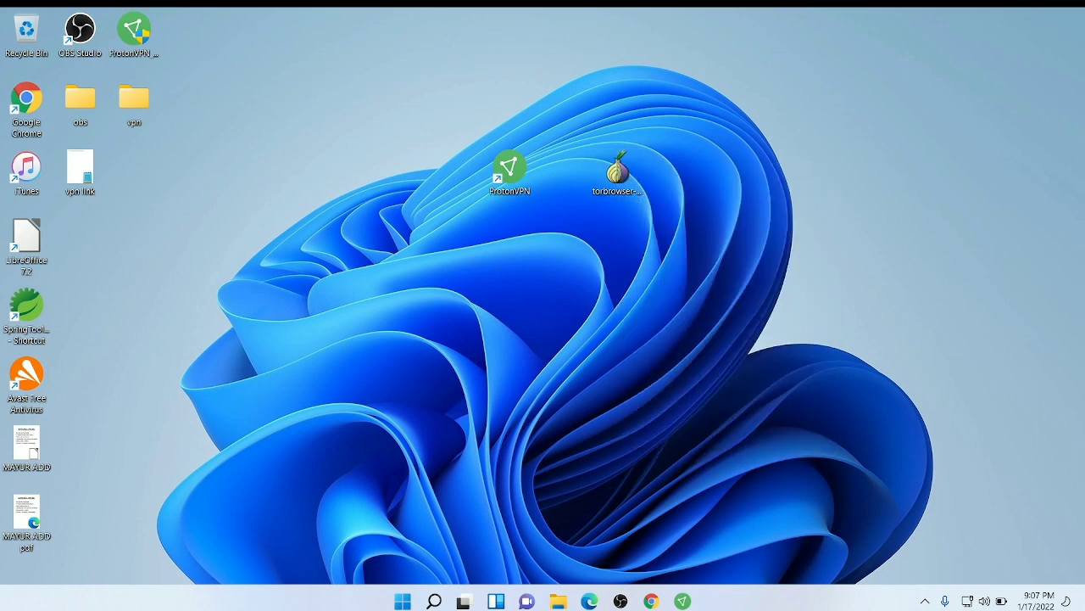
click(617, 174)
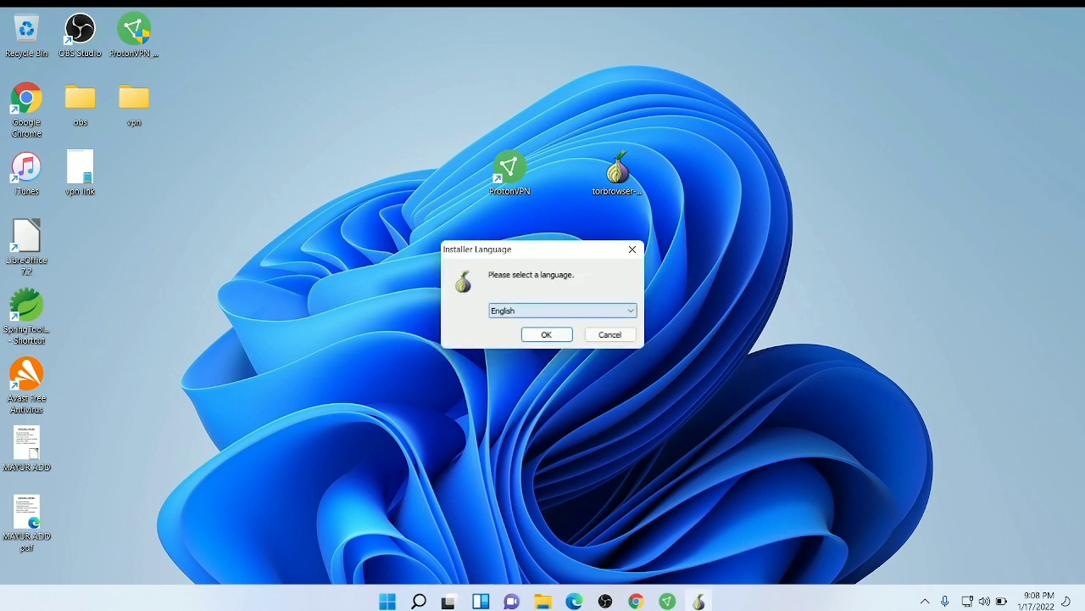
Step: Install Tor Browser in English to the default Desktop folder and launch it when setup finishes
key(Return)
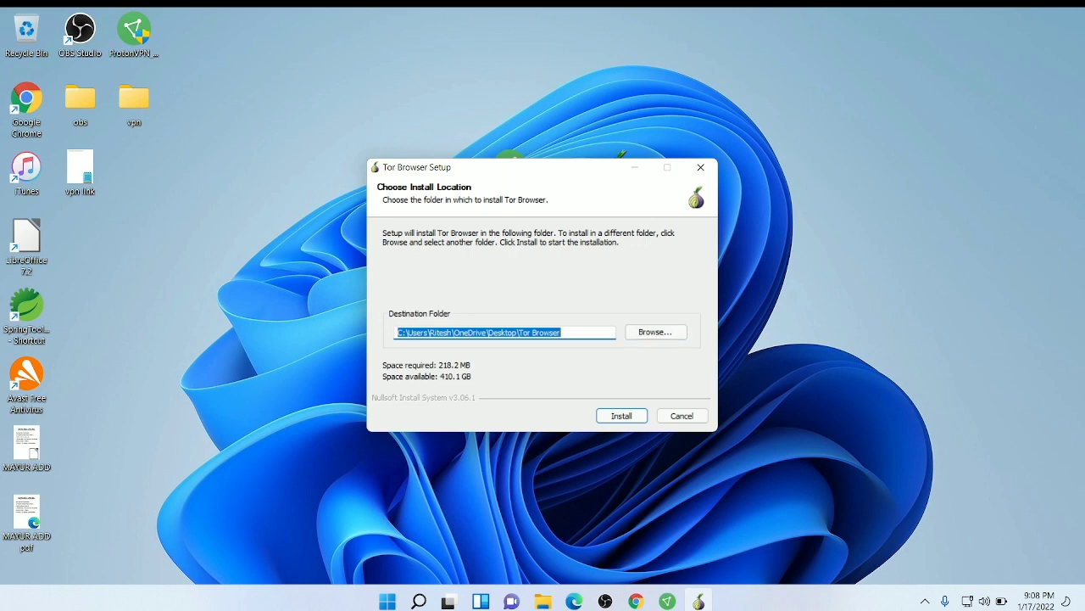
key(Return)
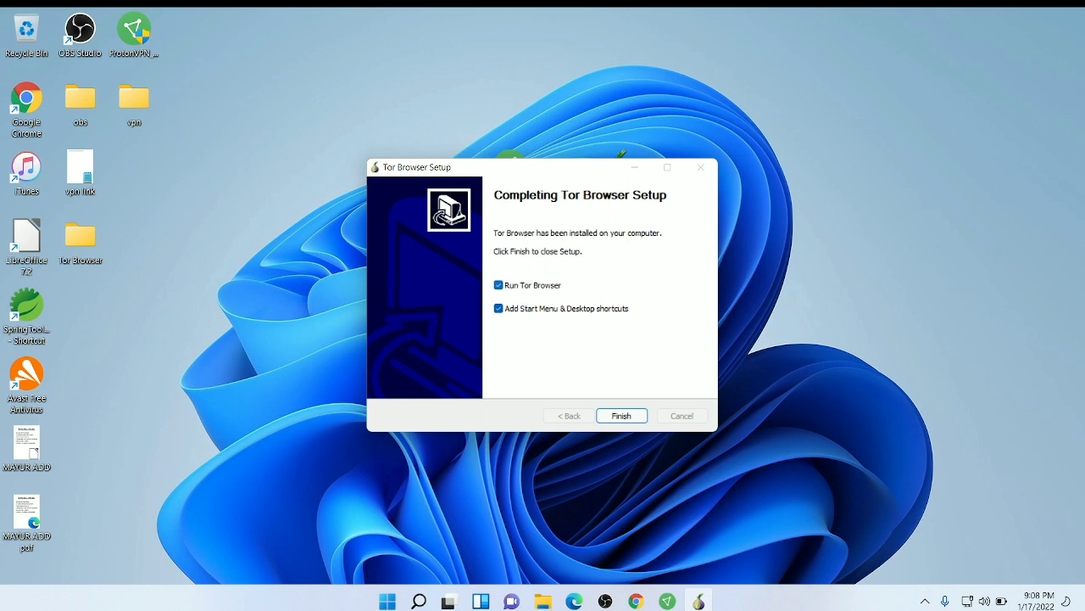
mouse_move(667, 600)
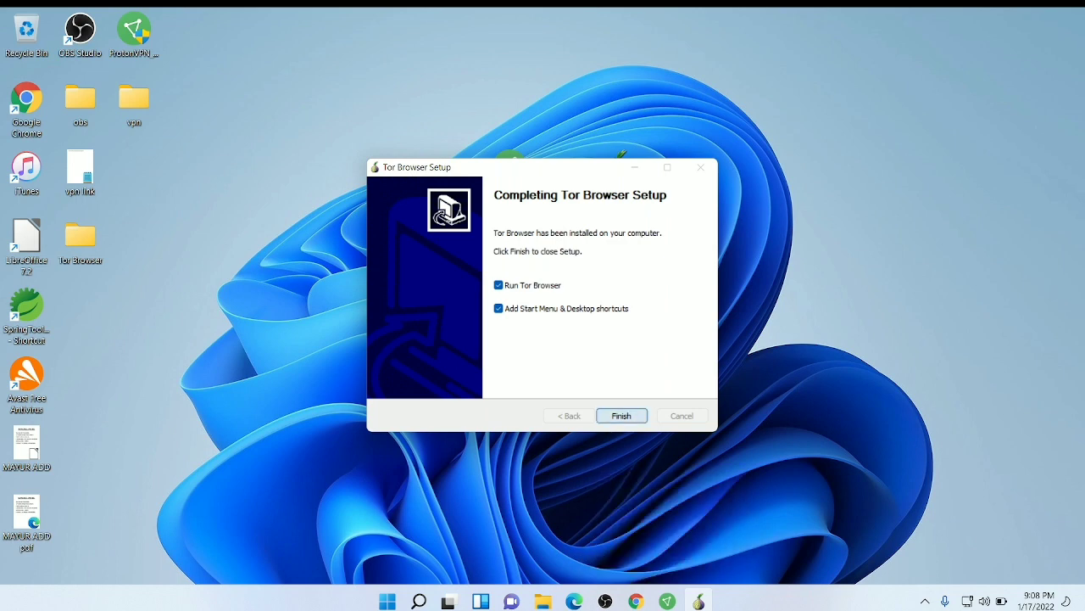
key(Return)
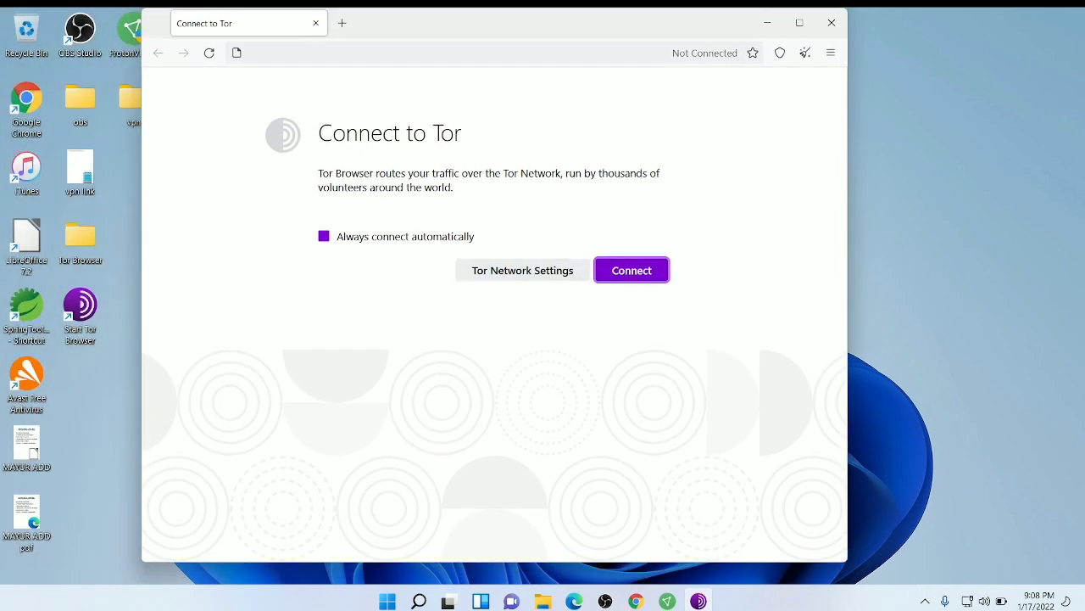
Step: Connect to the Tor network from the Connect to Tor page to reach About Tor
click(631, 270)
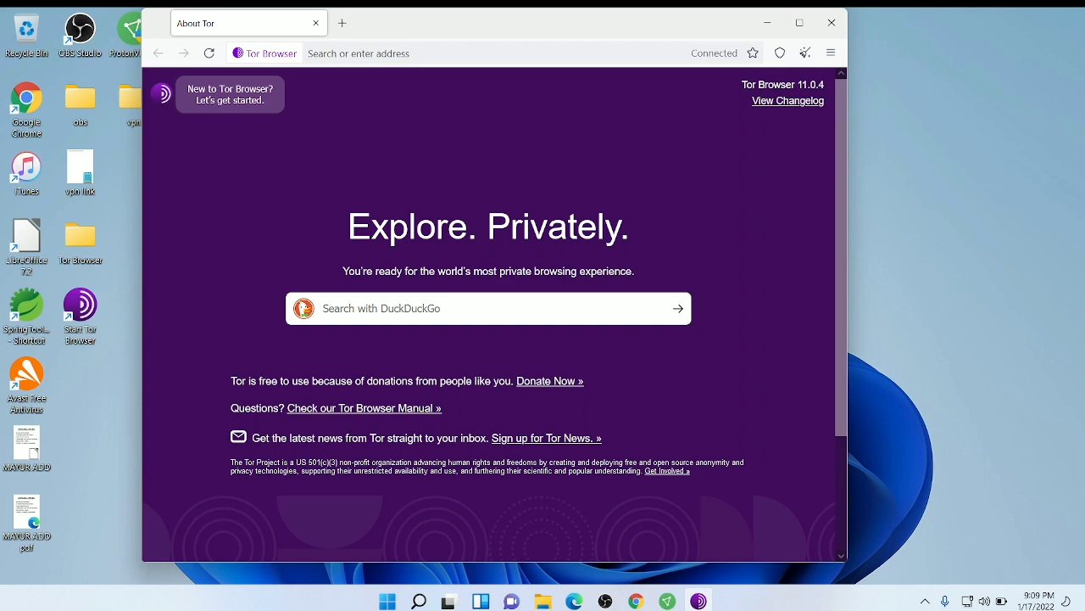
Step: Maximize the Tor Browser window and open Settings from the application menu
click(798, 23)
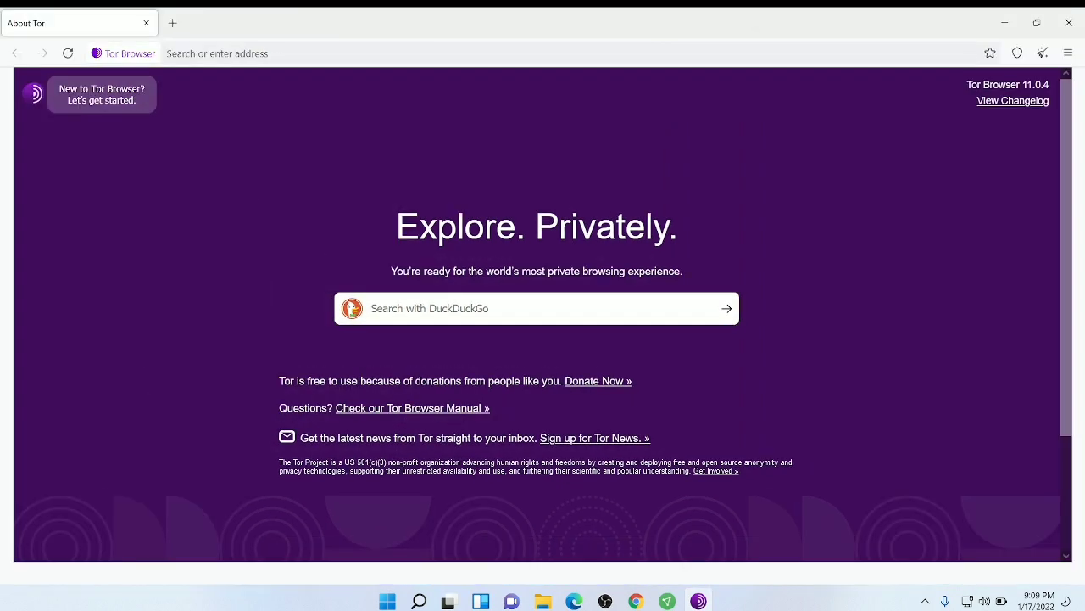
click(1069, 52)
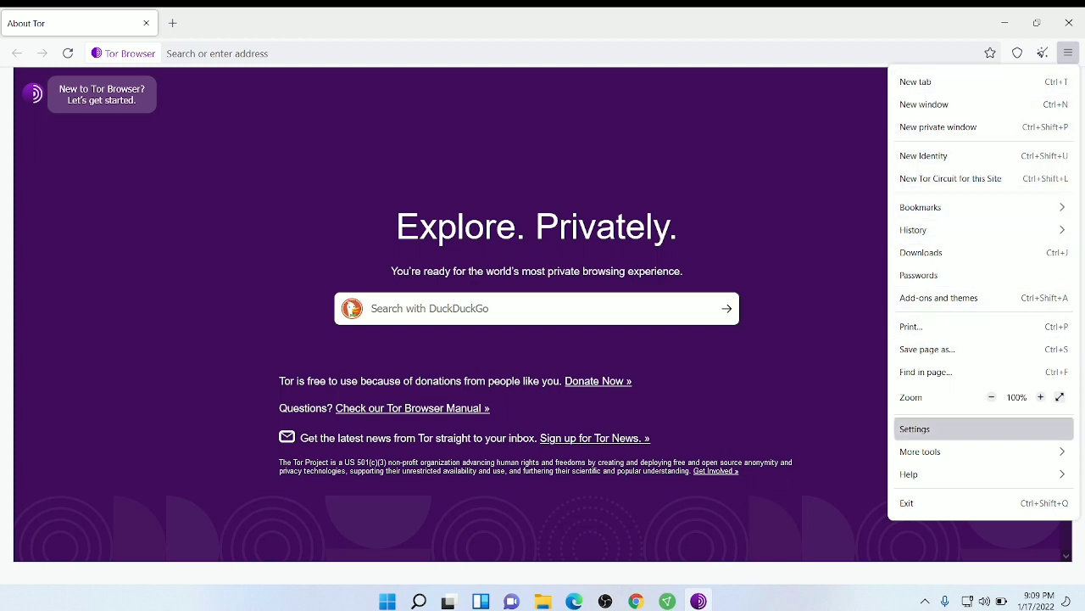
click(916, 428)
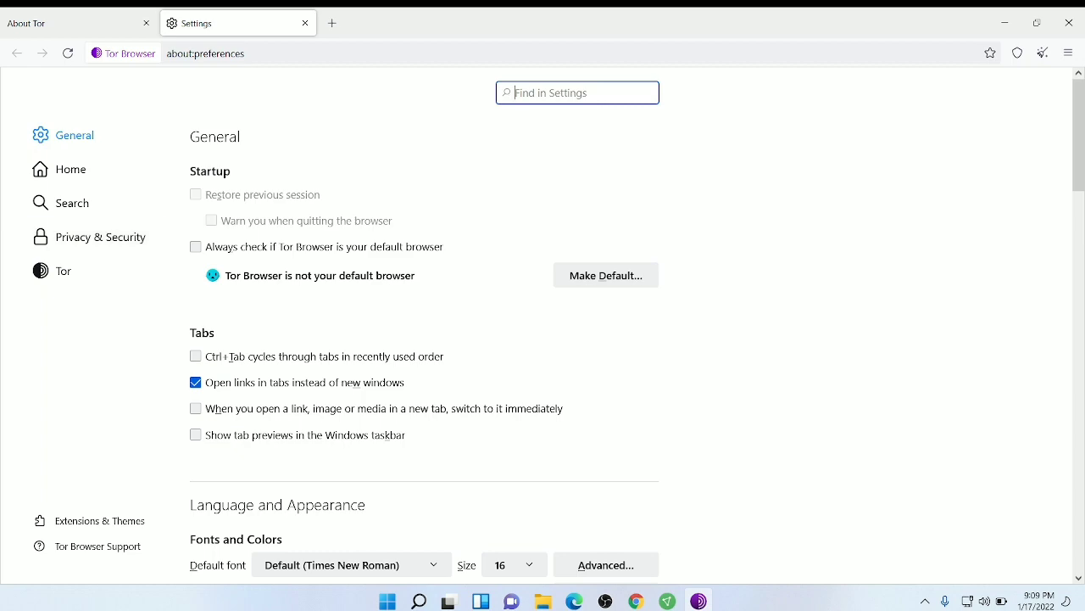
Step: Go to the Privacy & Security settings section and scroll down to Permissions
scroll(543, 331, down, 5)
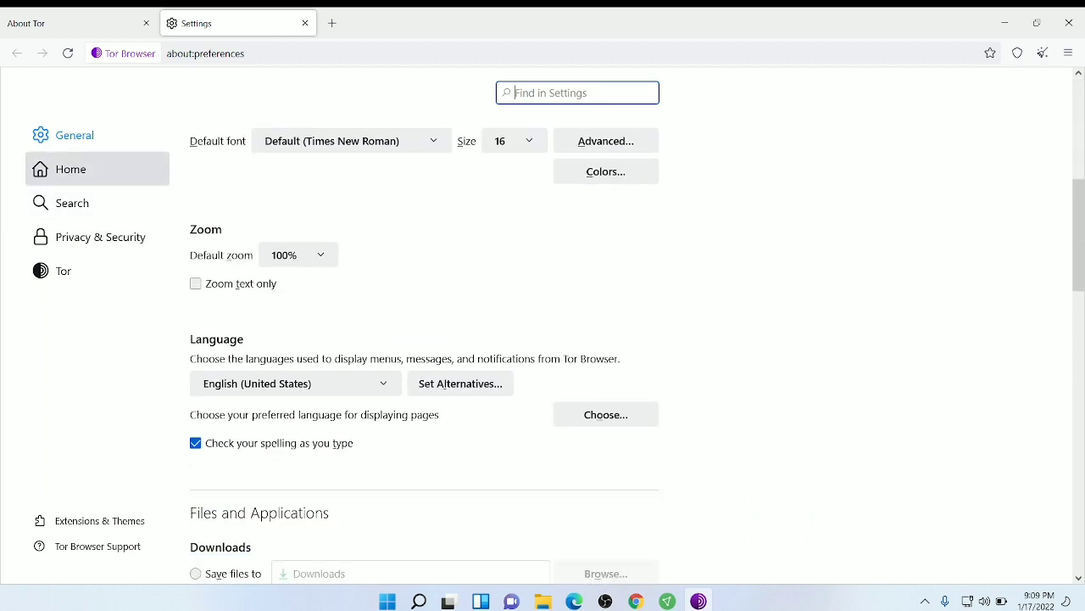
click(100, 236)
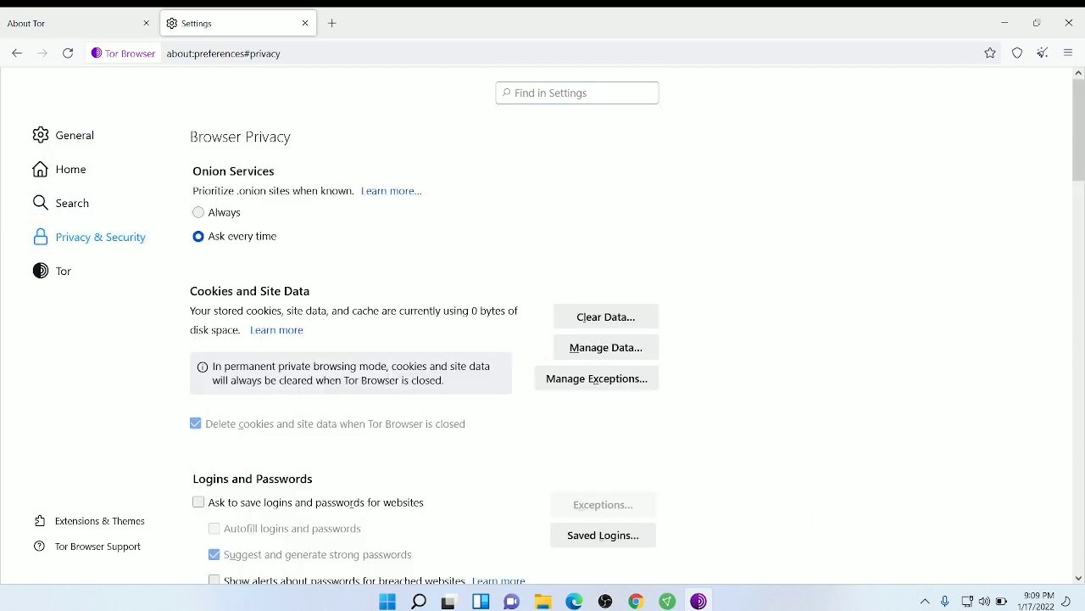
scroll(543, 331, down, 1)
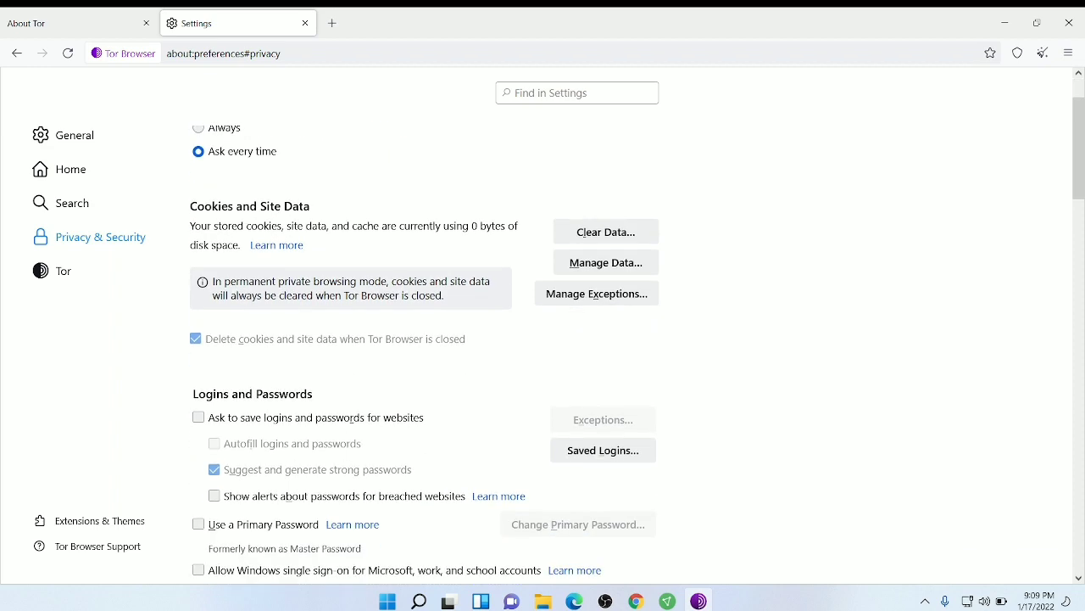
scroll(542, 331, down, 3)
scroll(543, 331, down, 4)
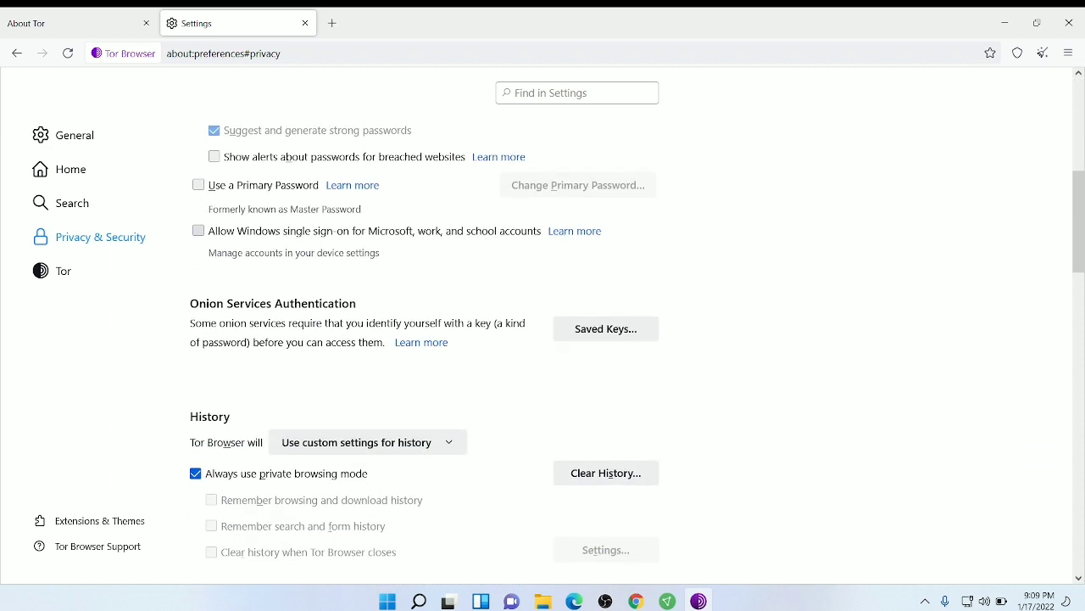
scroll(542, 331, down, 3)
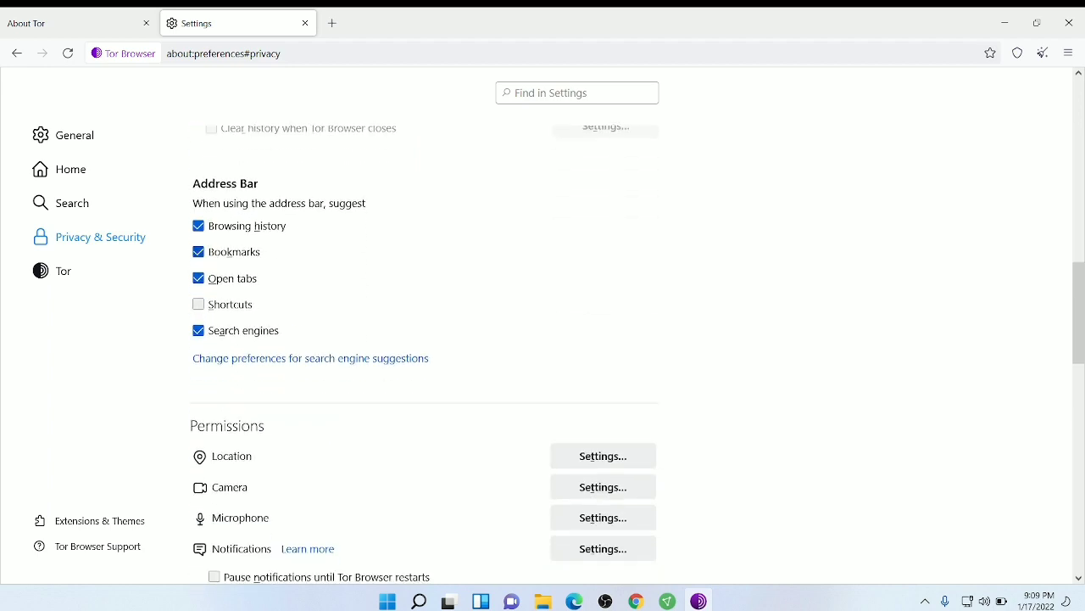
scroll(542, 331, down, 3)
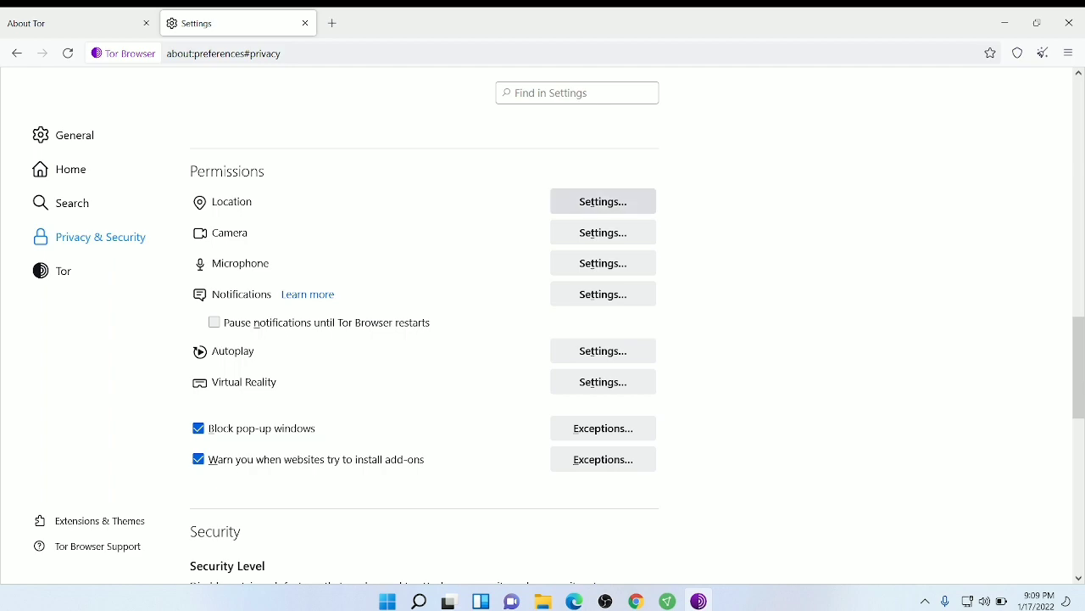
Step: Block new location and camera access requests from websites
click(603, 201)
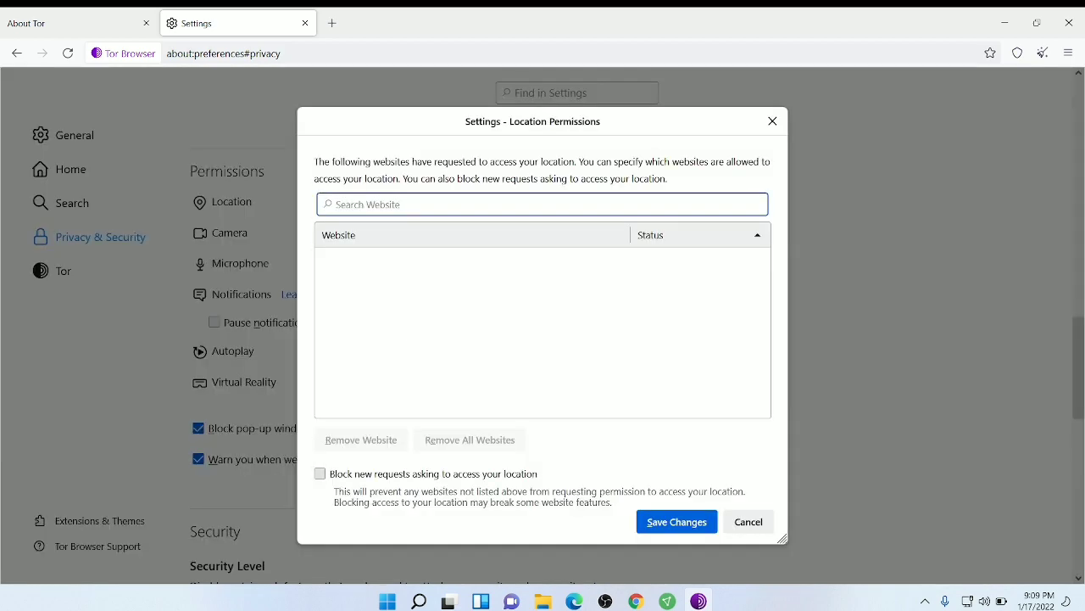
click(320, 473)
click(677, 521)
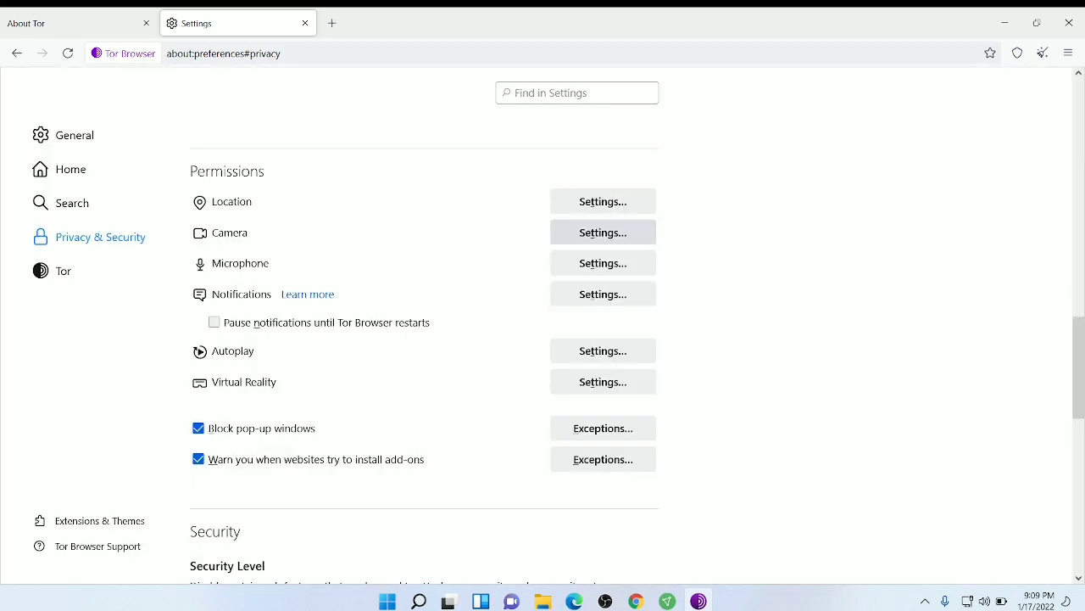
click(603, 232)
click(320, 473)
click(676, 522)
Step: Block new microphone and notification permission requests from websites as well
click(603, 263)
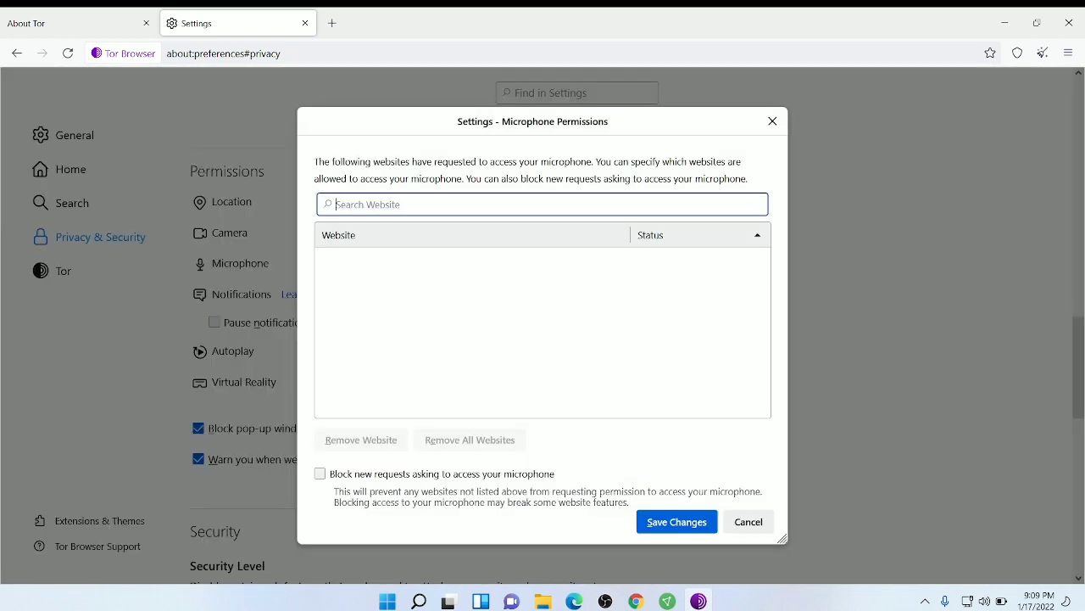
click(320, 473)
click(677, 521)
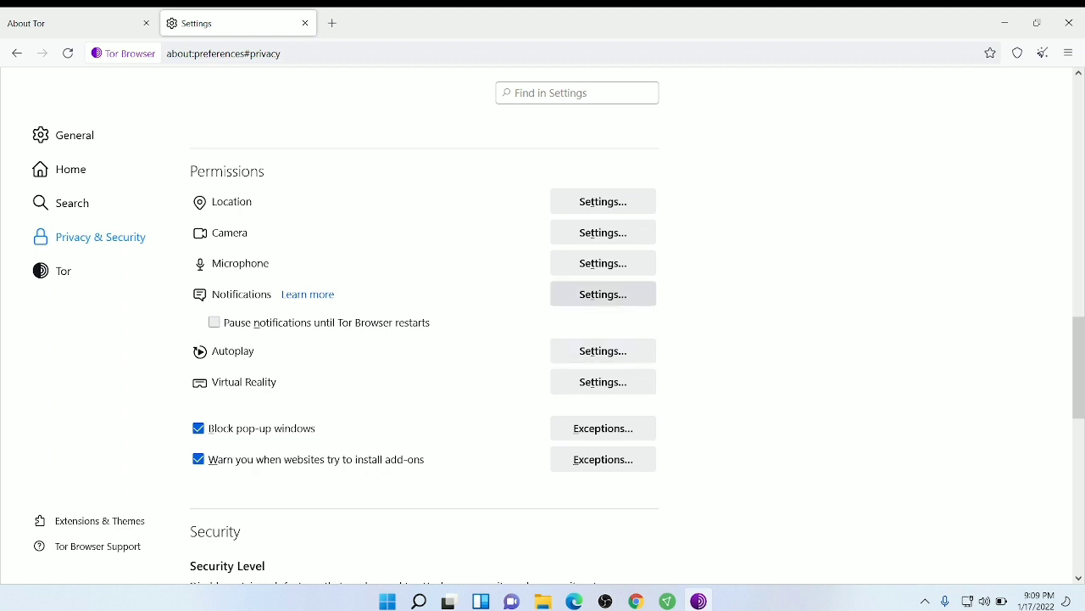
click(603, 294)
click(320, 473)
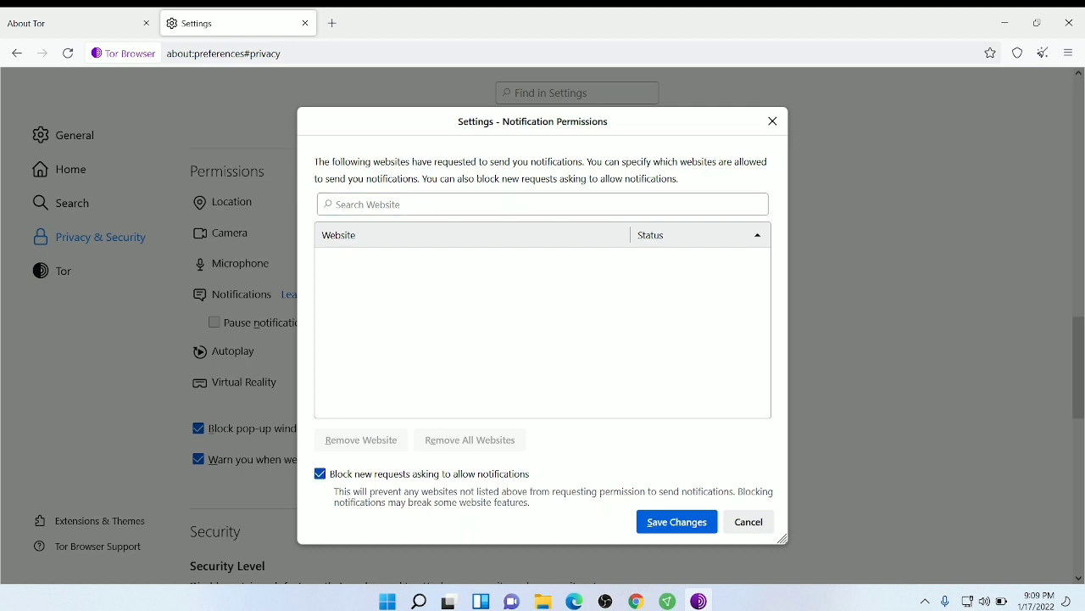
click(677, 522)
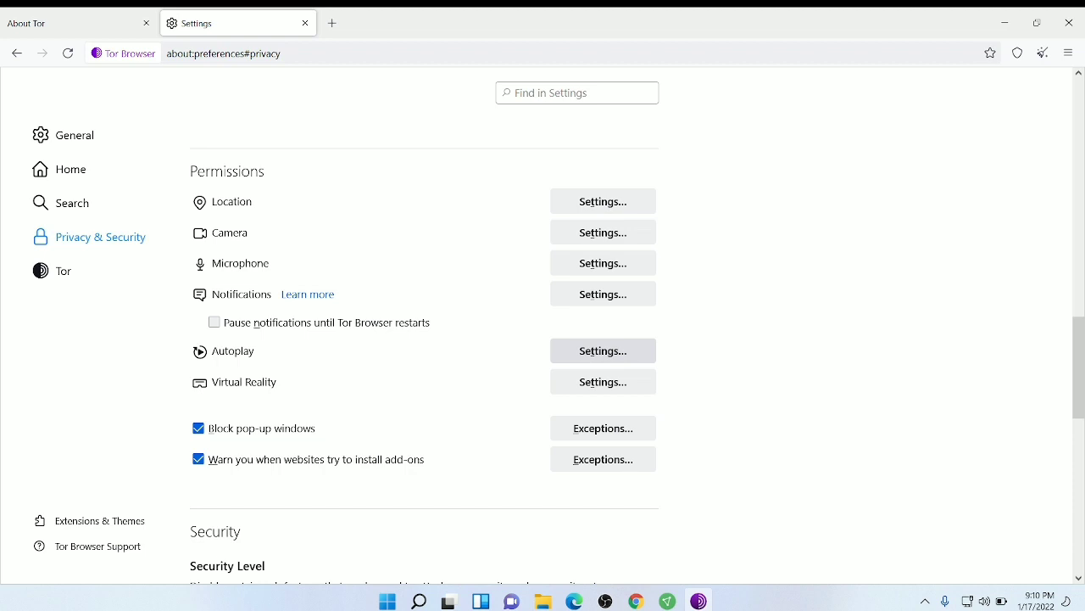
Step: Leave the autoplay settings unchanged and raise the security level to Safer
click(602, 350)
key(Escape)
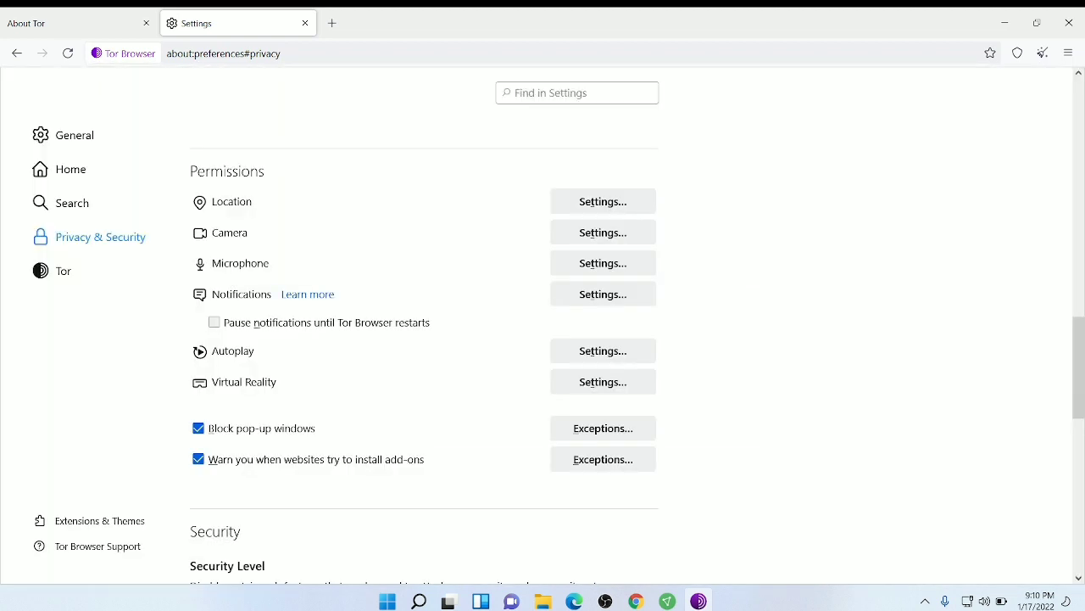
scroll(603, 294, down, 2)
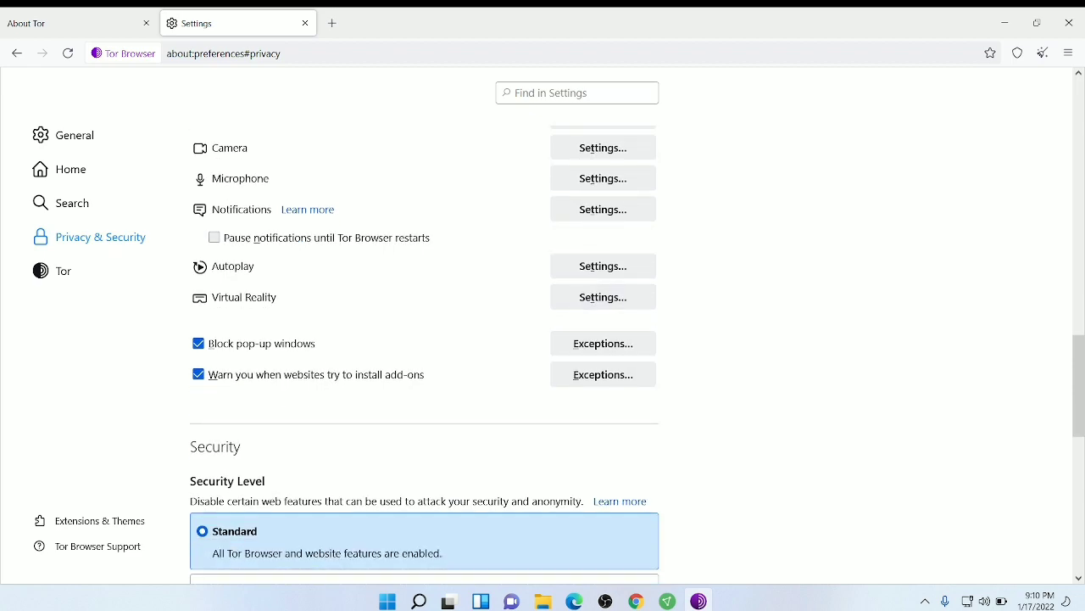
scroll(424, 356, down, 6)
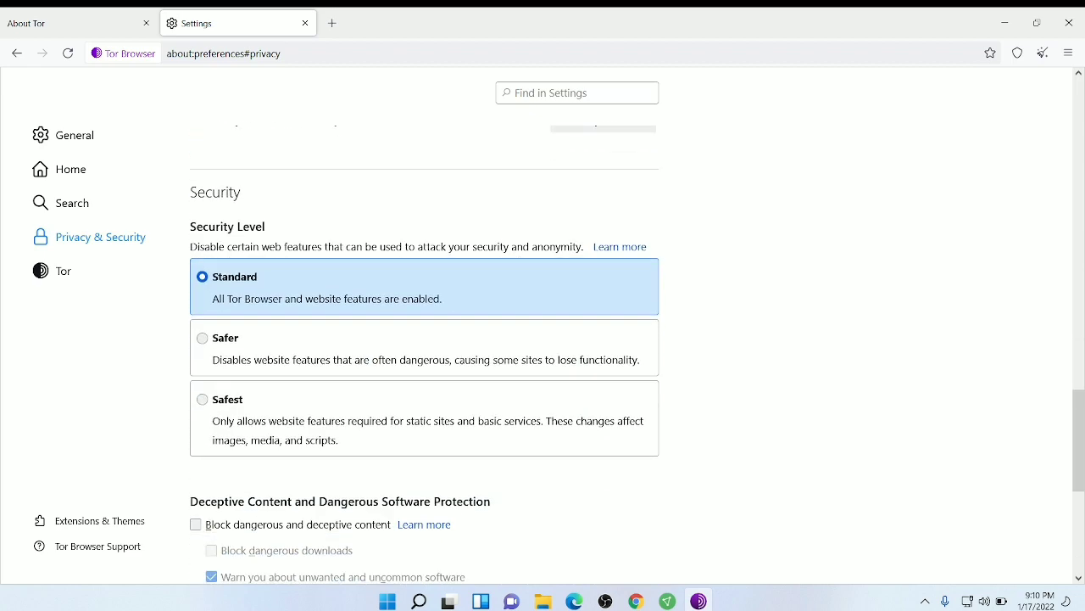
scroll(424, 356, down, 2)
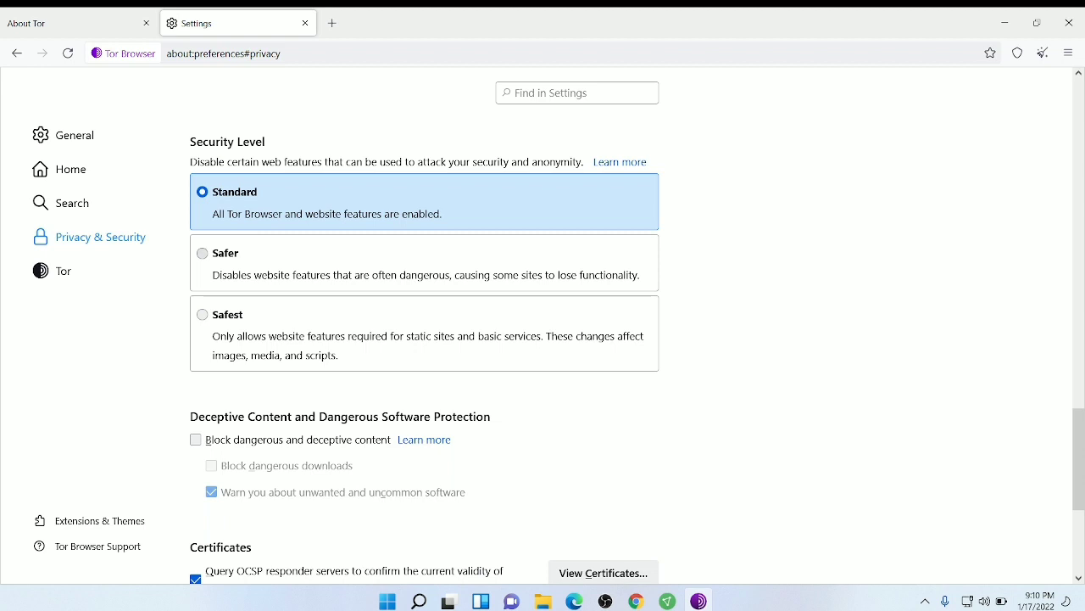
click(202, 252)
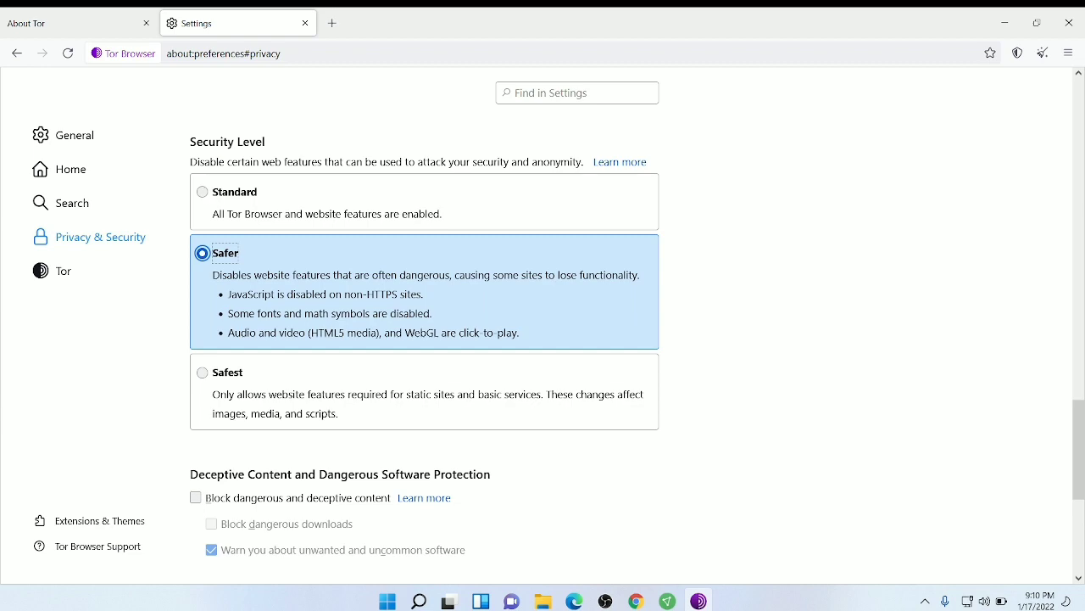
Step: Turn on 'Block dangerous and deceptive content' and review the settings page
scroll(543, 340, down, 3)
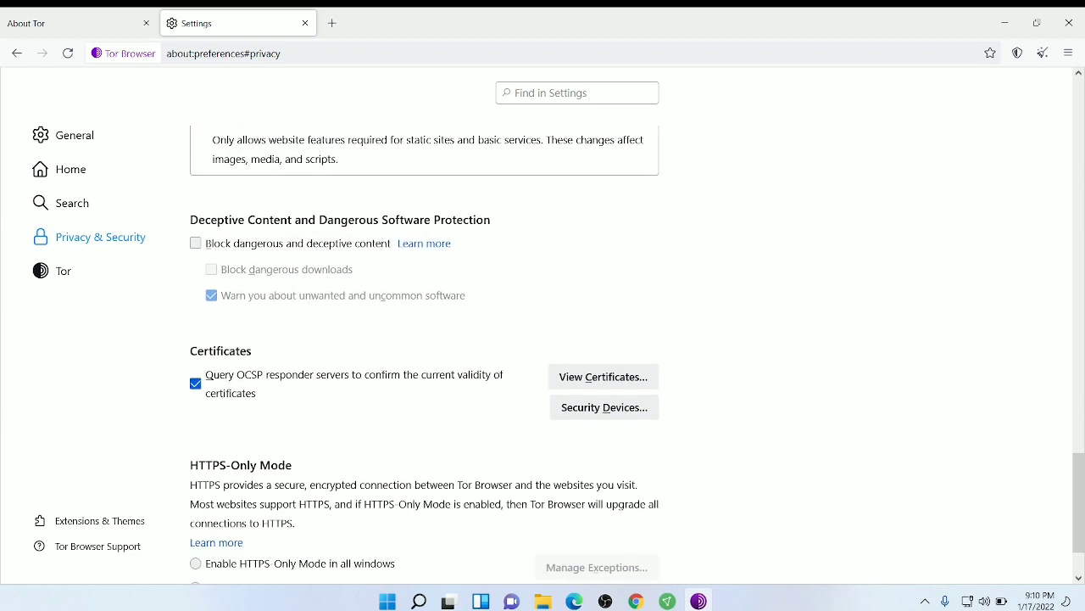
click(195, 243)
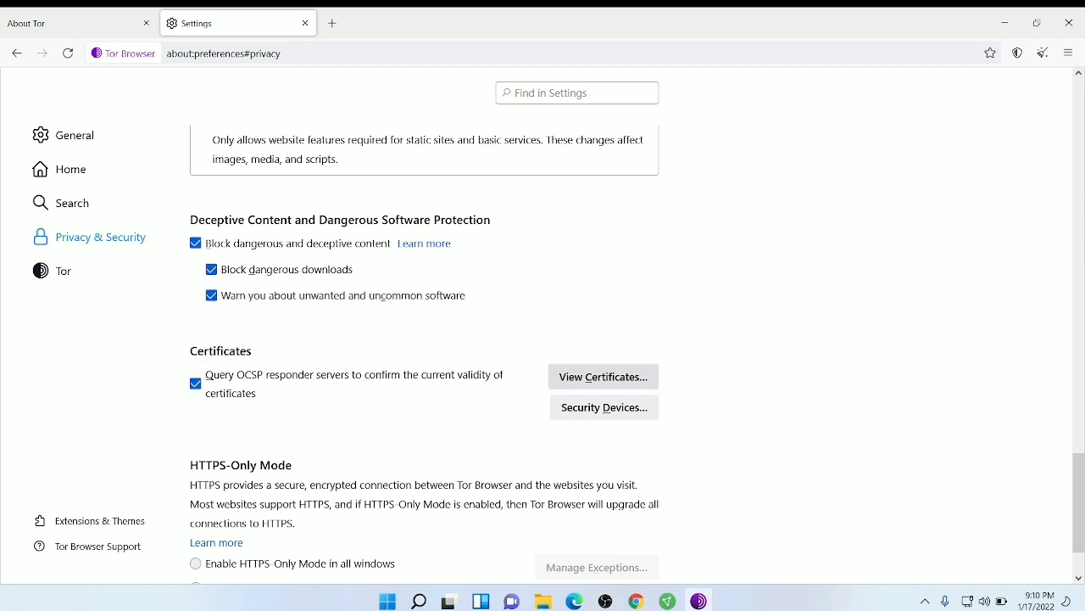
scroll(603, 356, down, 1)
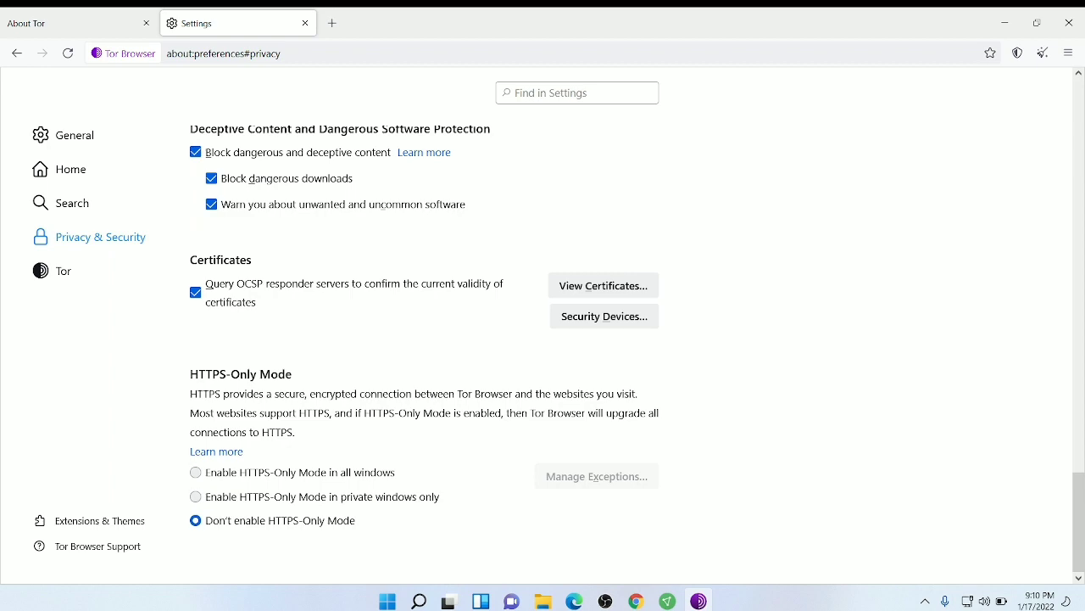
scroll(424, 339, up, 10)
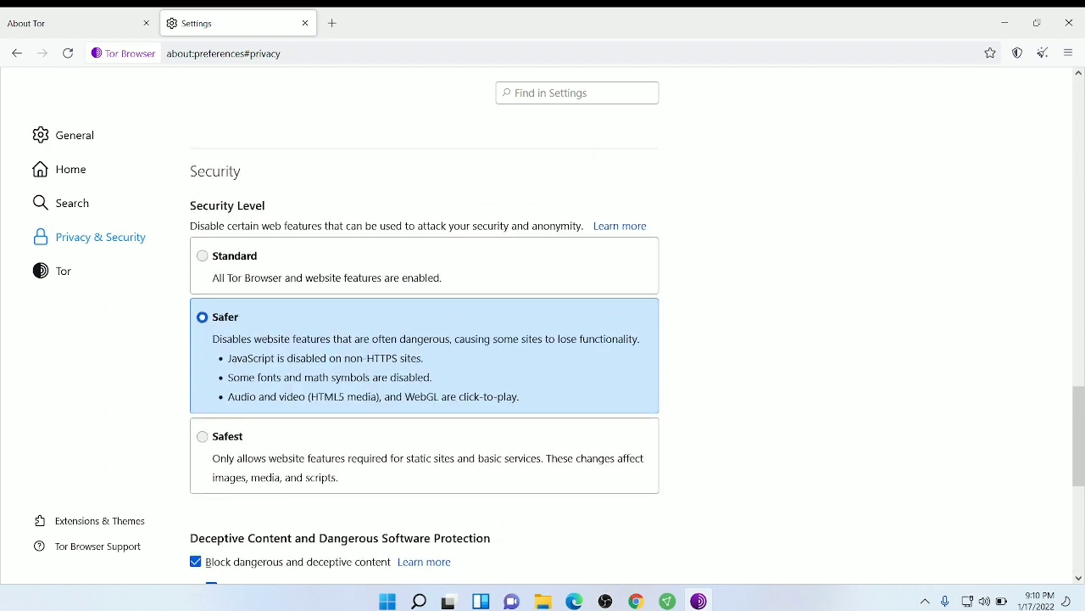
scroll(424, 339, up, 3)
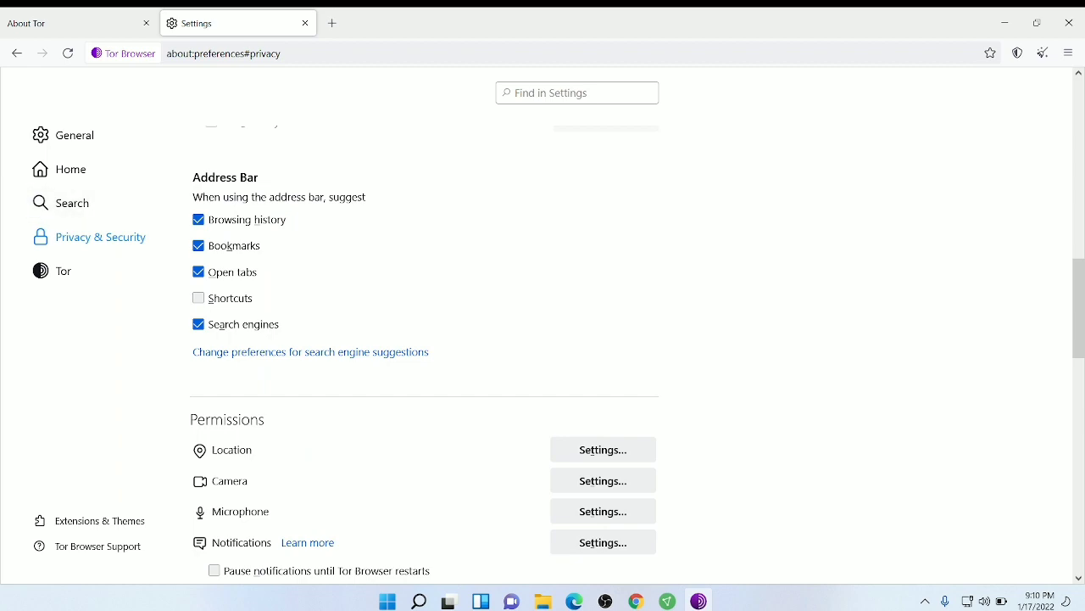
scroll(424, 339, up, 5)
scroll(424, 339, up, 3)
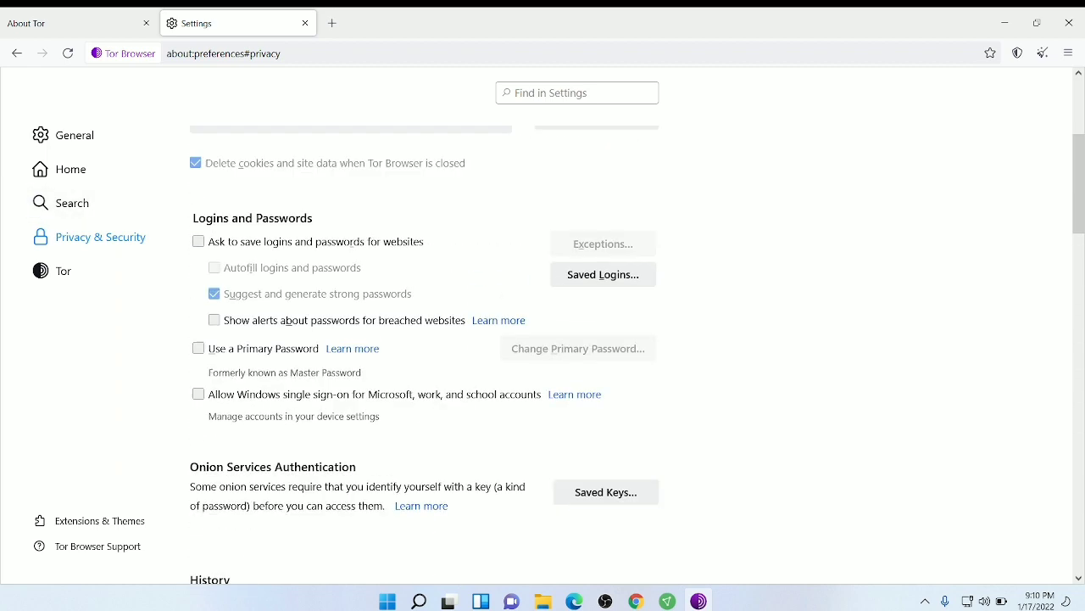
scroll(424, 339, up, 2)
scroll(424, 339, up, 2)
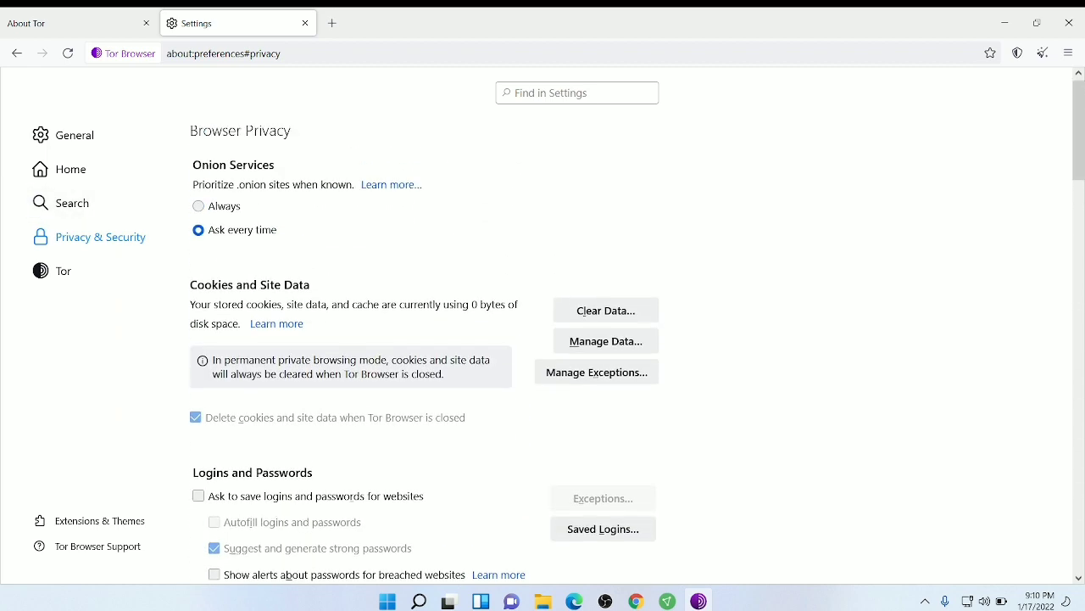
scroll(424, 339, down, 15)
scroll(424, 339, down, 3)
scroll(424, 339, up, 3)
Step: Switch back to About Tor and exit the browser, closing both tabs
key(ctrl+Tab)
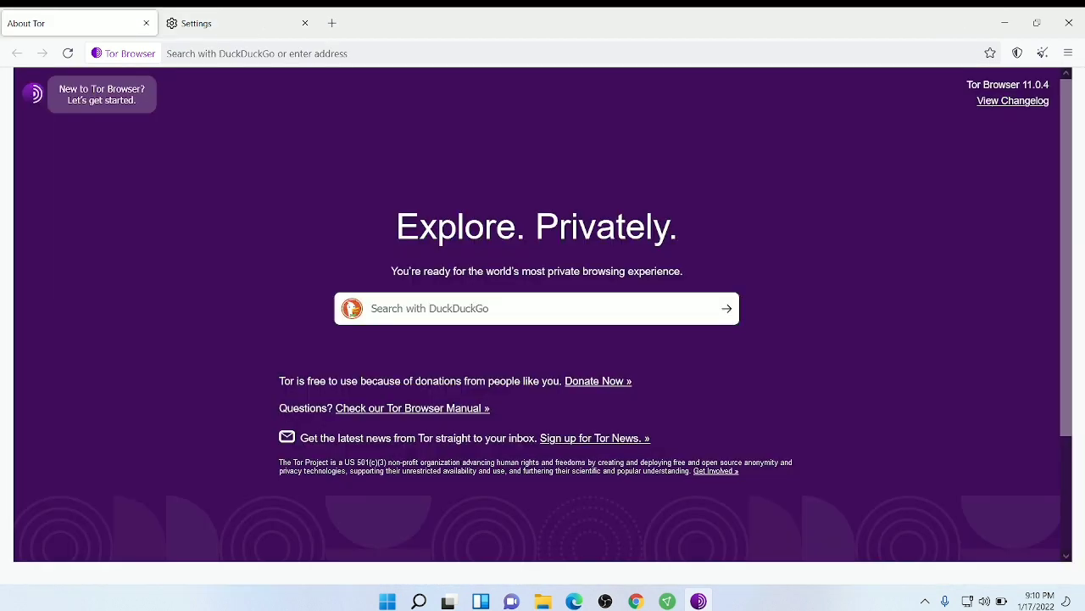
click(1069, 23)
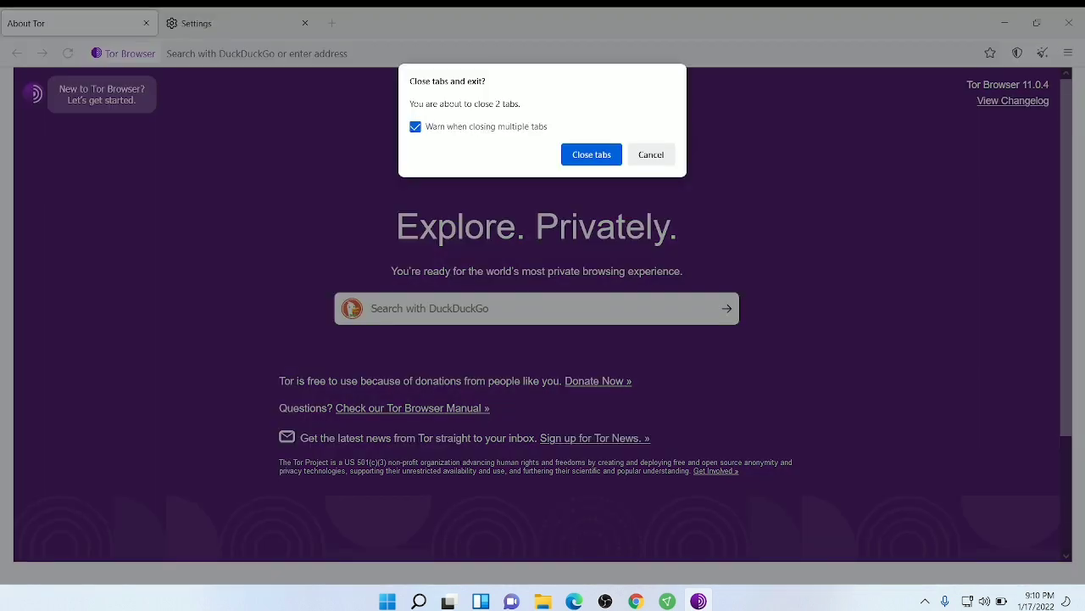
click(591, 155)
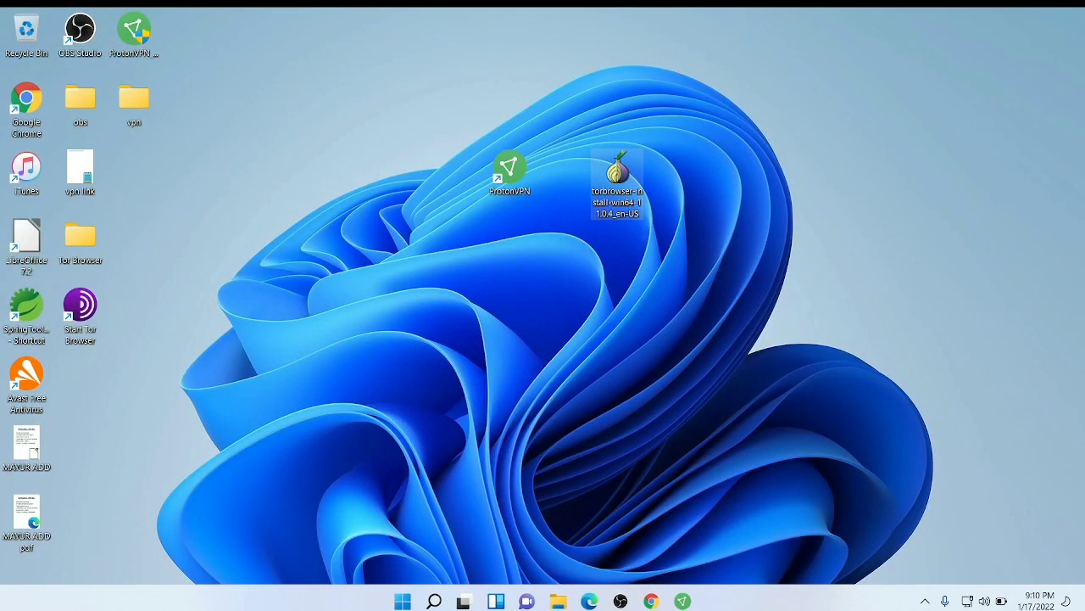
Step: Relaunch the Start Tor Browser shortcut as administrator and connect to the Tor network
right_click(625, 192)
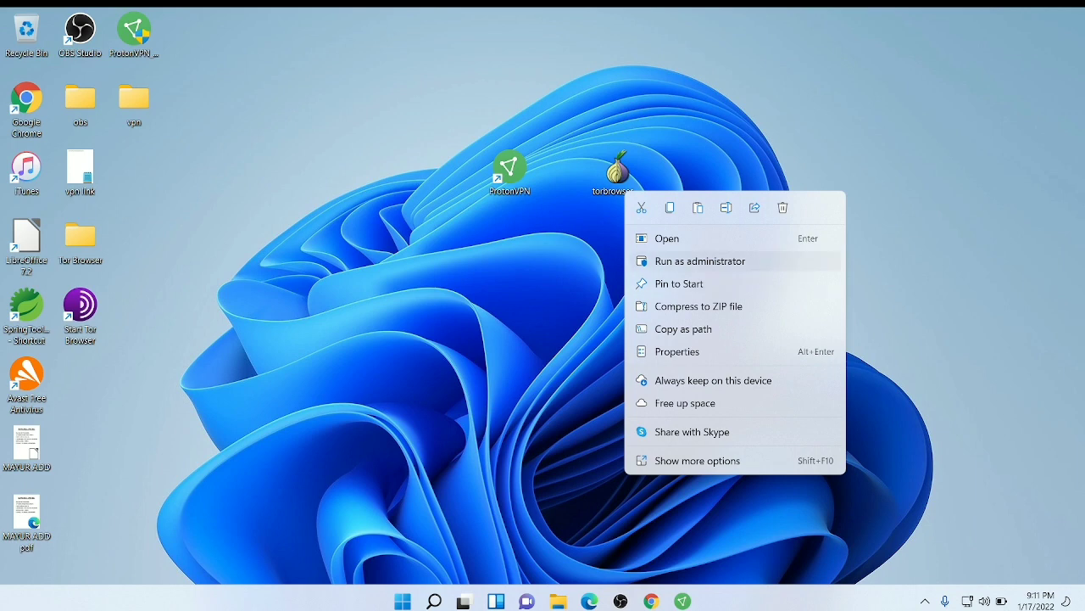
click(700, 260)
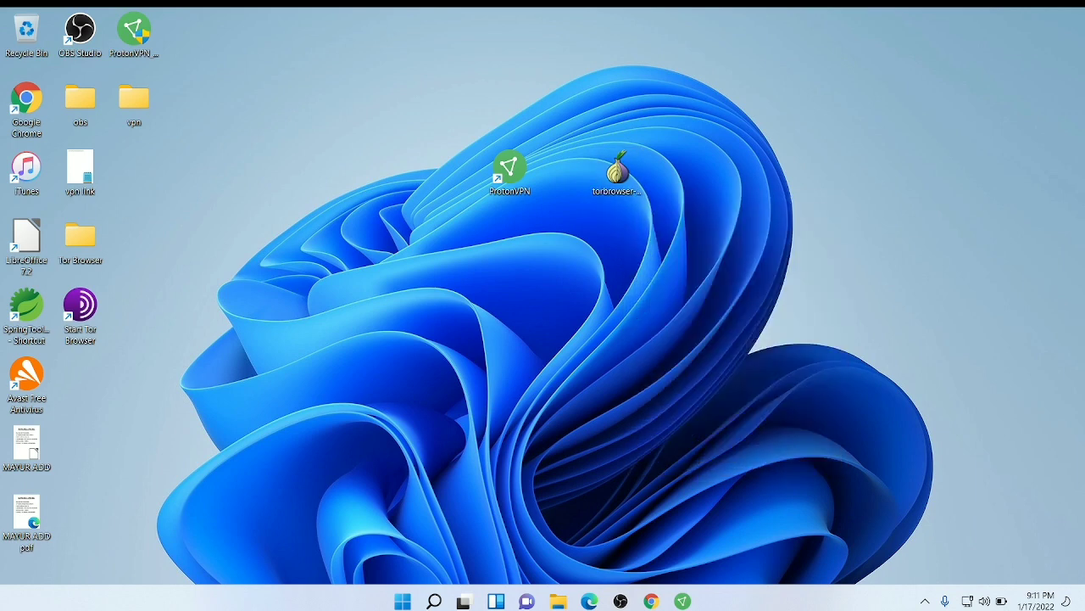
click(617, 178)
click(80, 314)
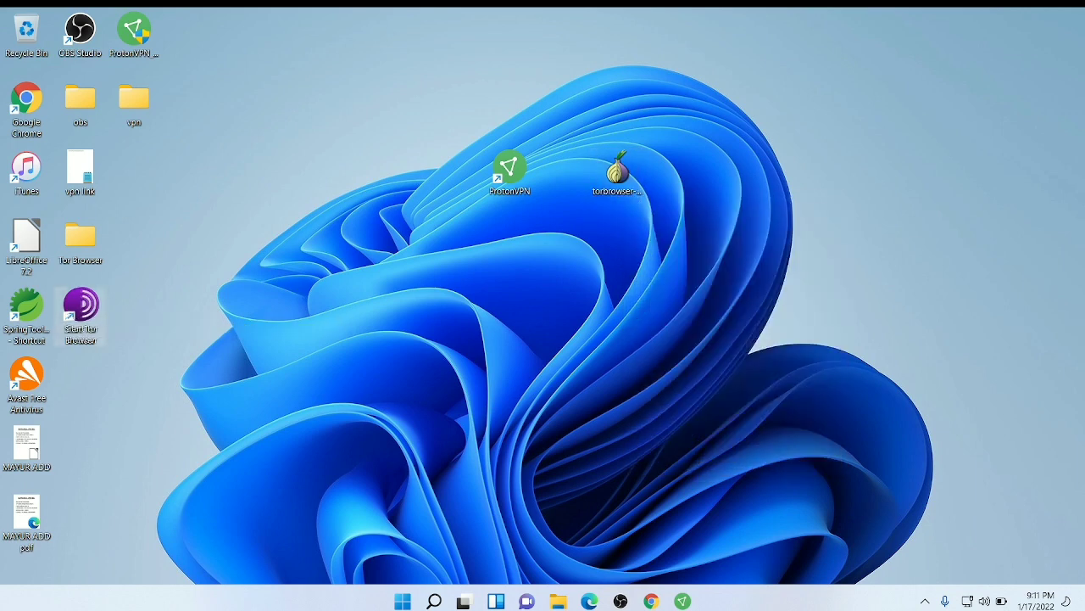
right_click(79, 313)
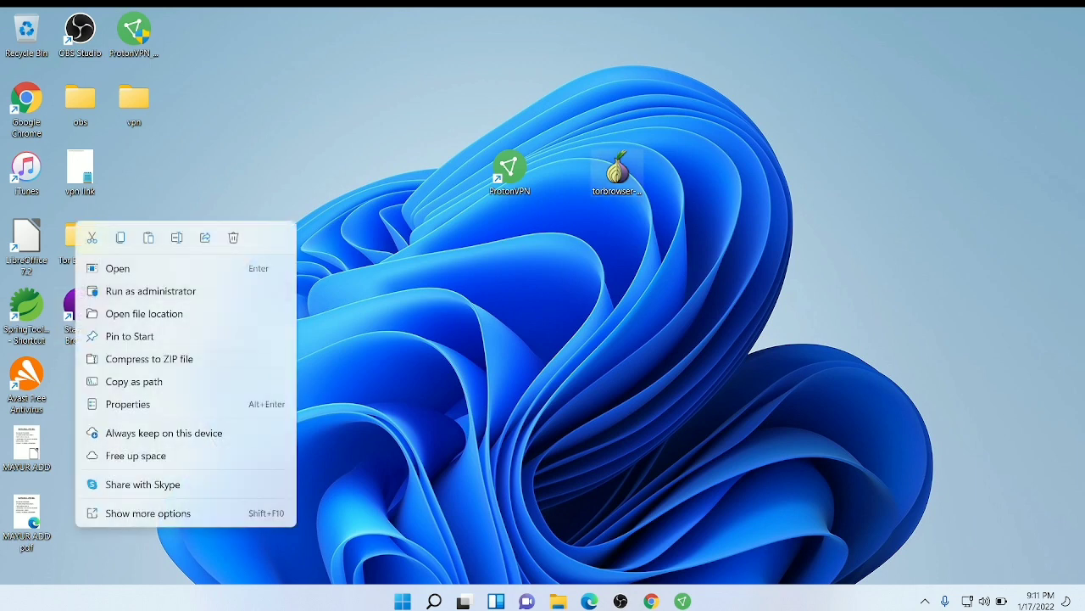
click(150, 291)
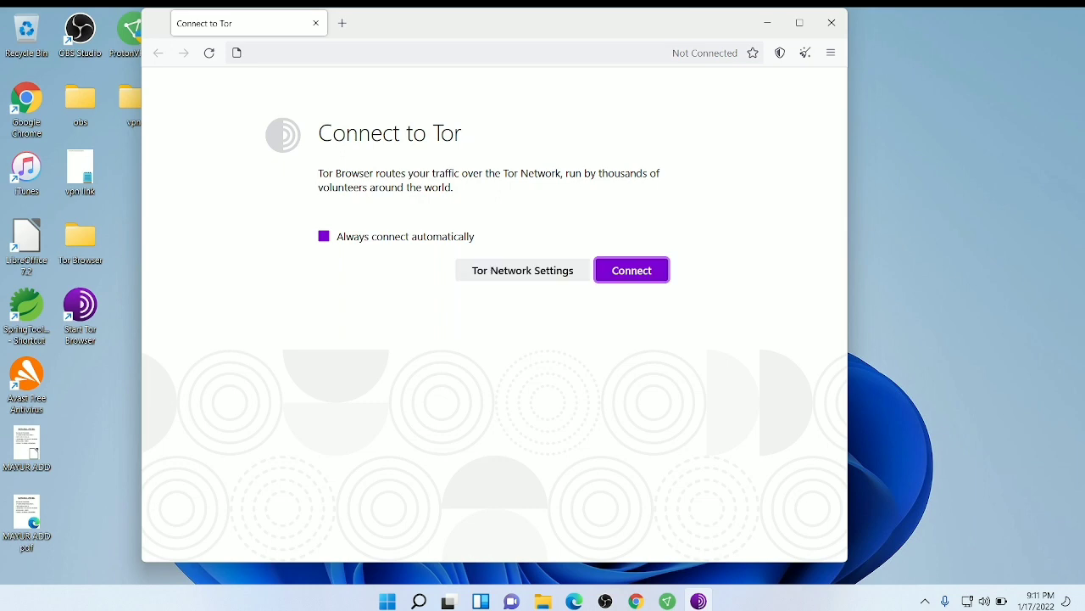
key(Return)
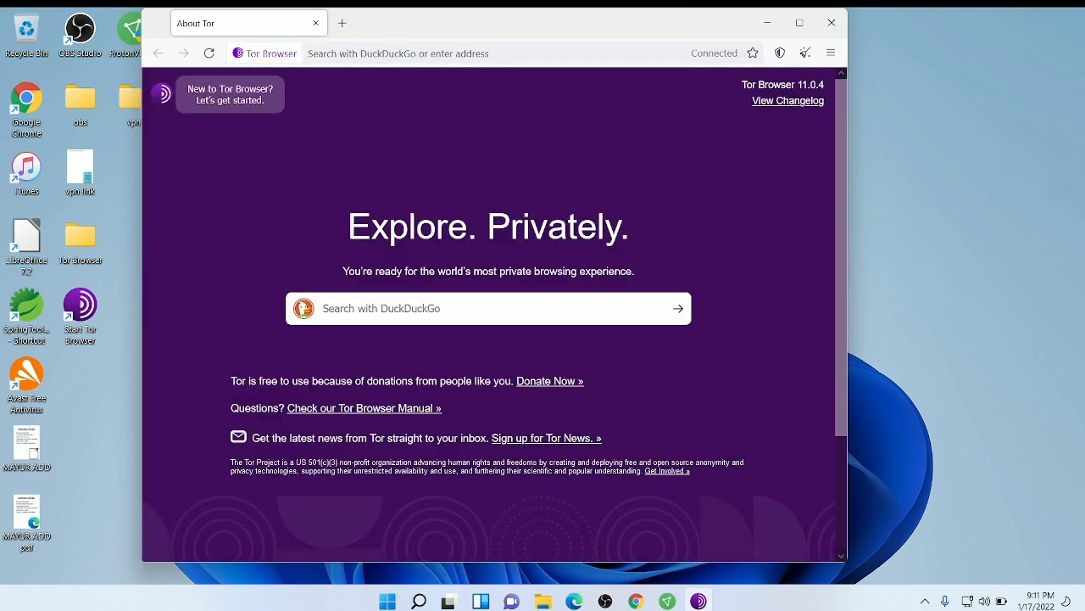
Step: Maximize the window and search DuckDuckGo for 'hiddenwiki links'
click(799, 23)
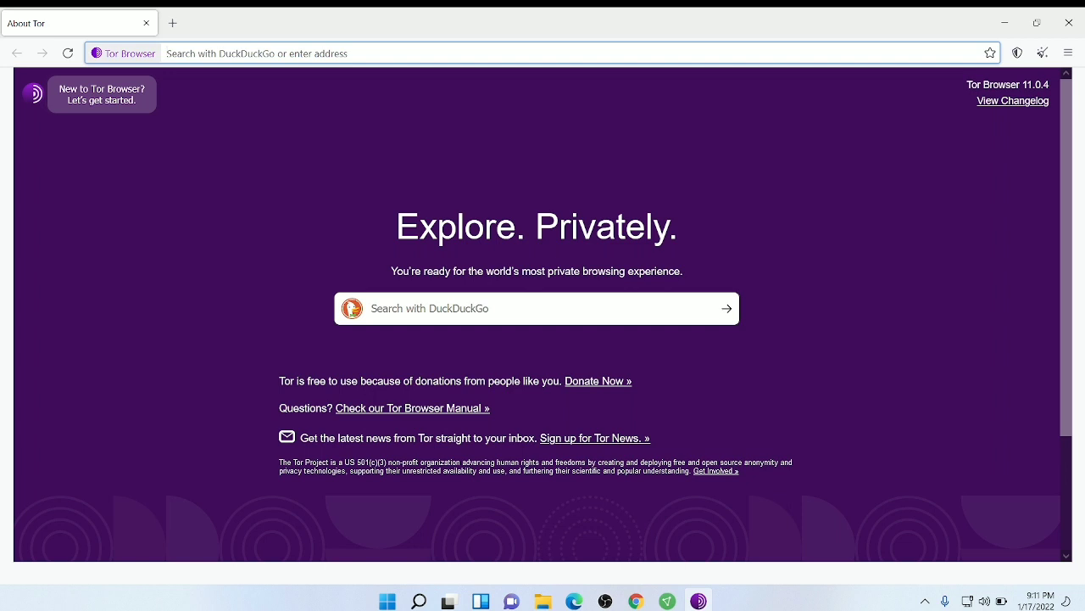
text(hidd)
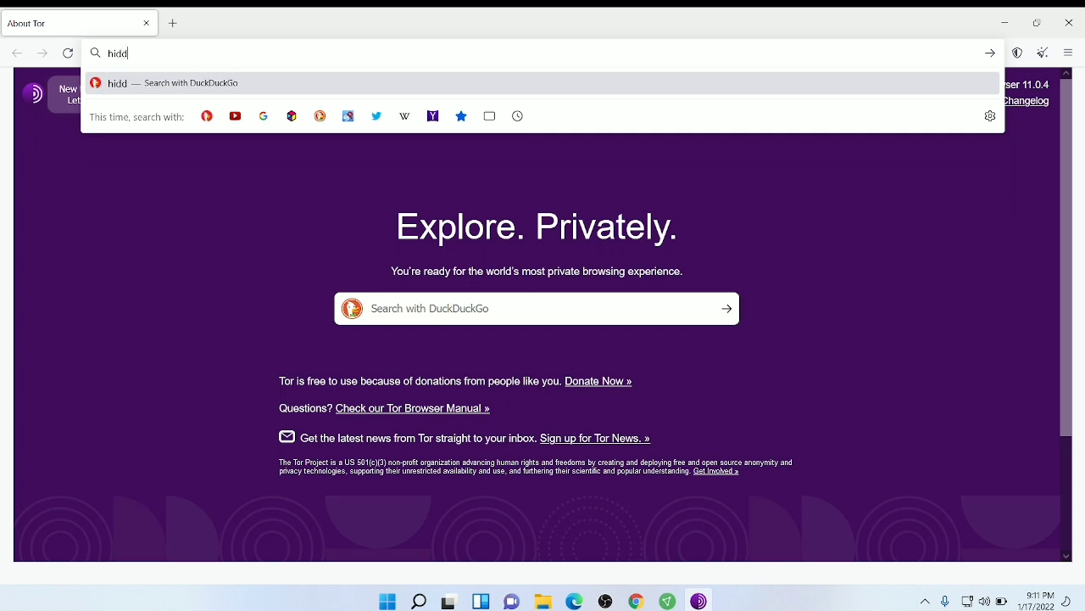
text(enwifi)
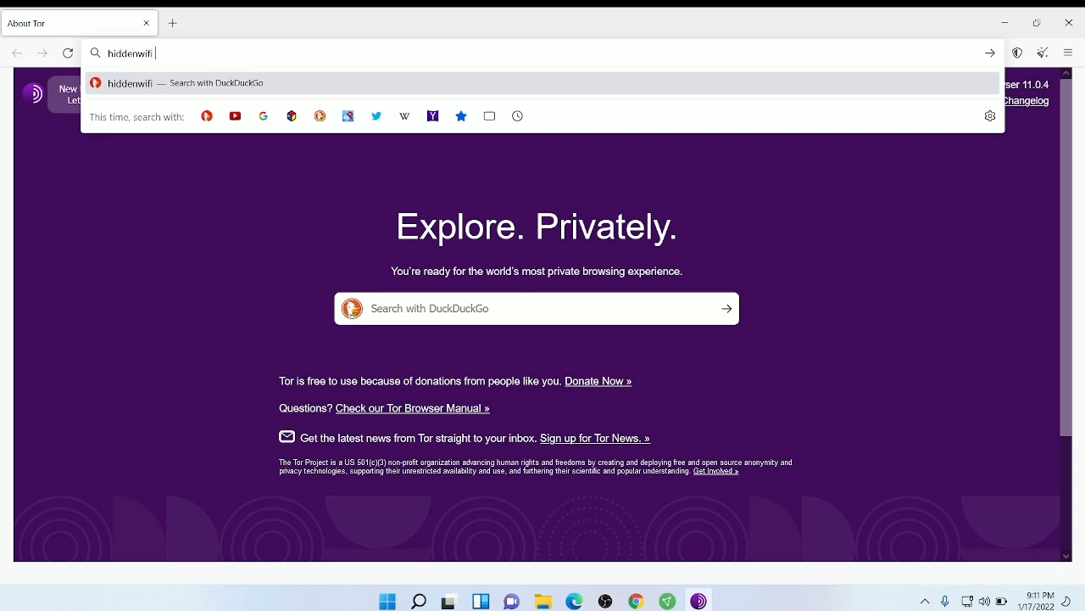
key(BackSpace)
key(BackSpace)
key(BackSpace)
text(iki lins)
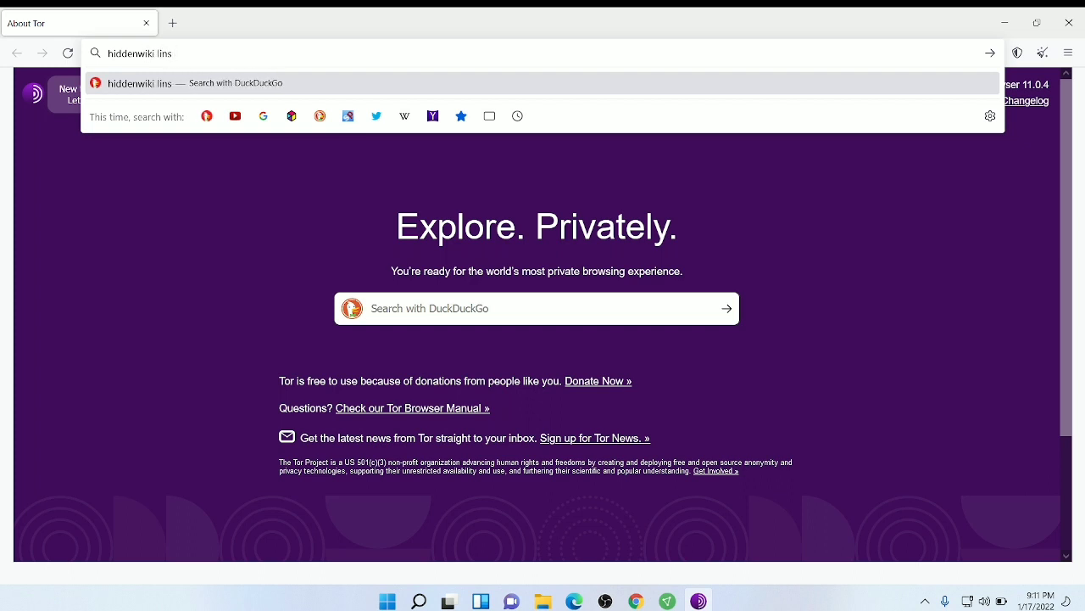
key(BackSpace)
text(ks)
key(Return)
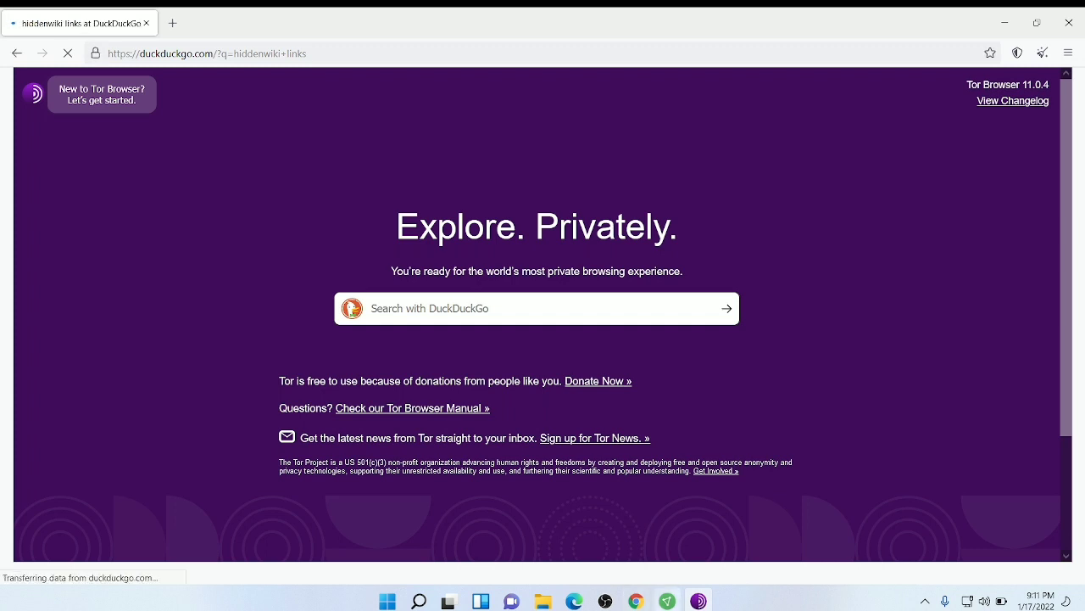
Step: Open the Hidden Wiki Link 2021 result and scroll through its onion addresses
mouse_move(668, 600)
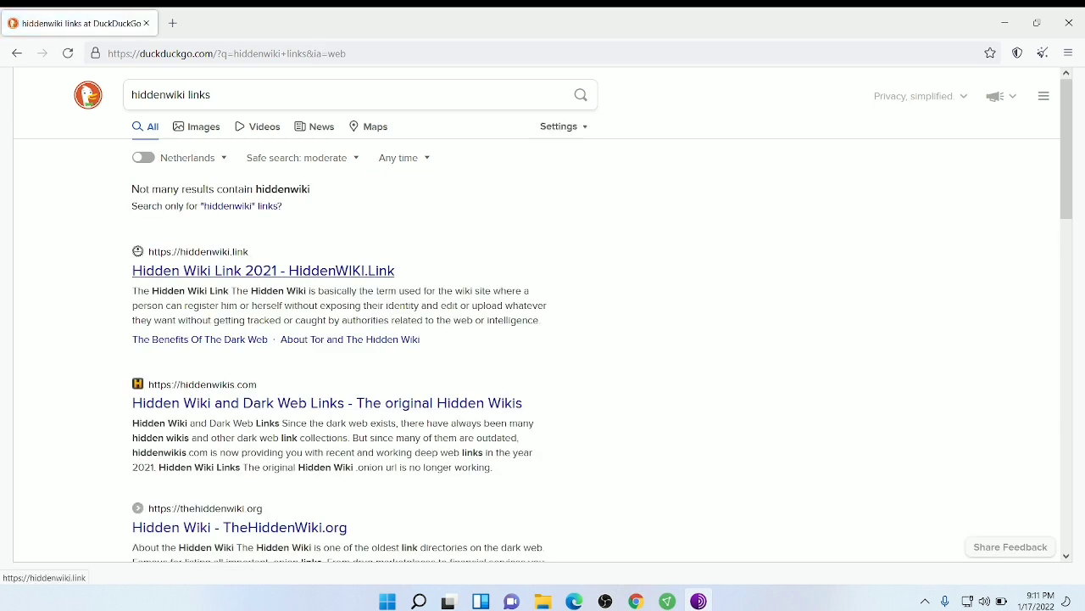
click(263, 269)
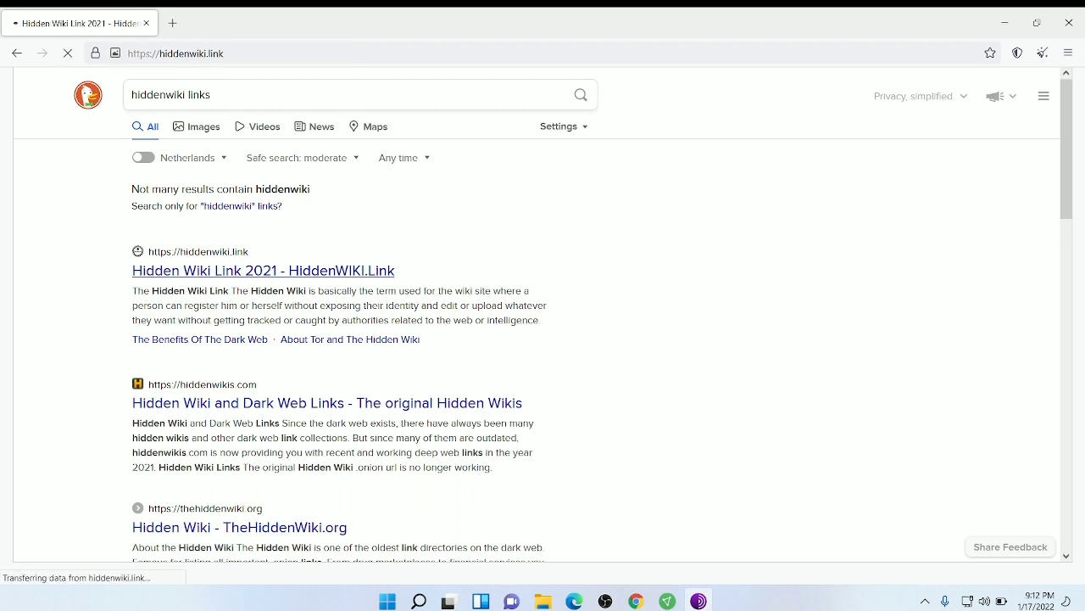
scroll(542, 314, down, 5)
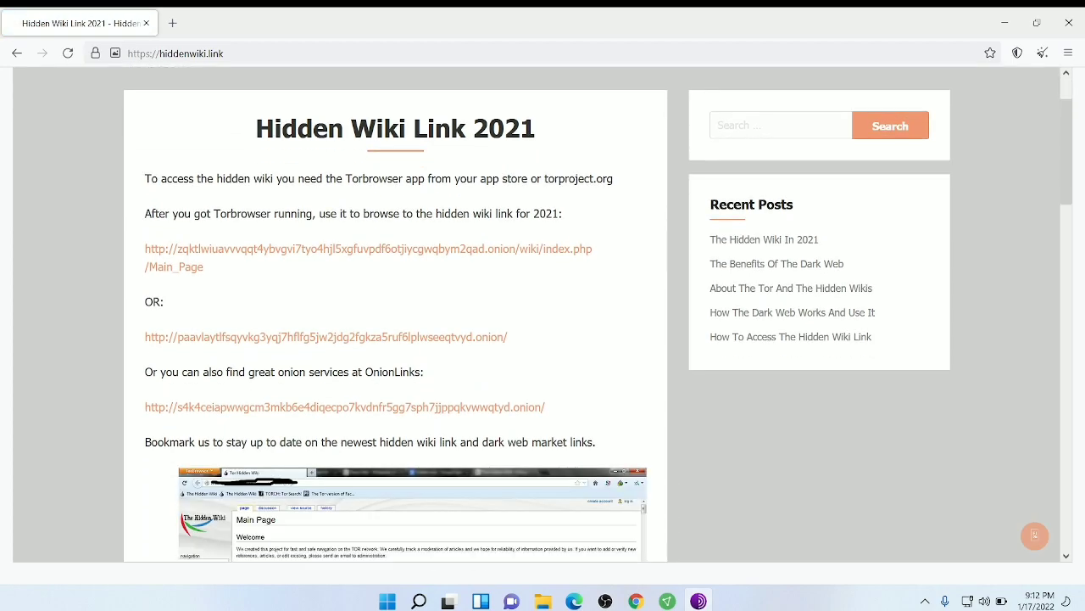
scroll(542, 314, down, 5)
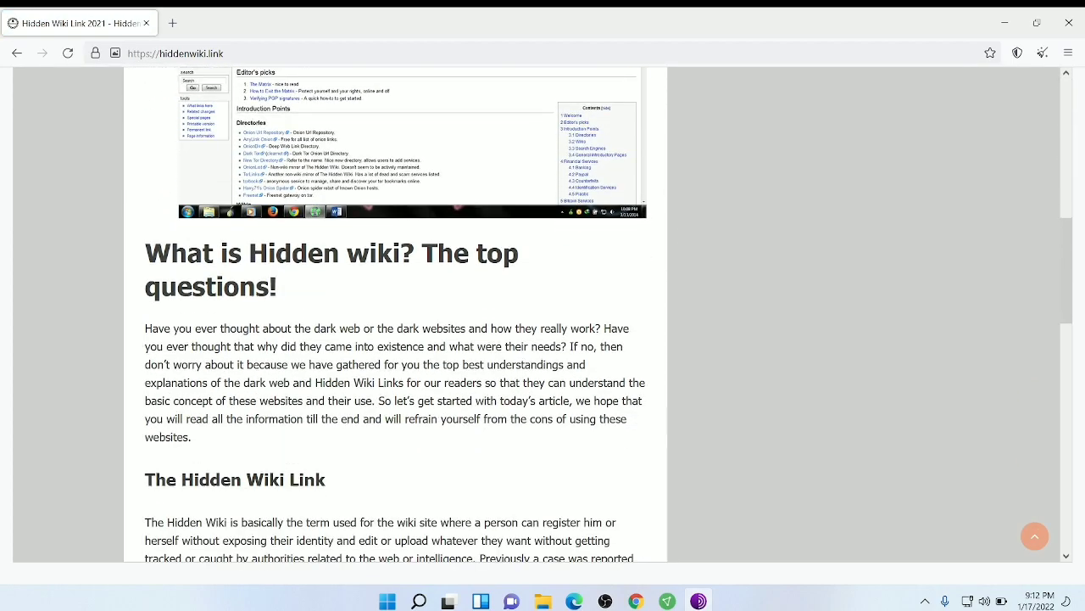
scroll(542, 314, down, 9)
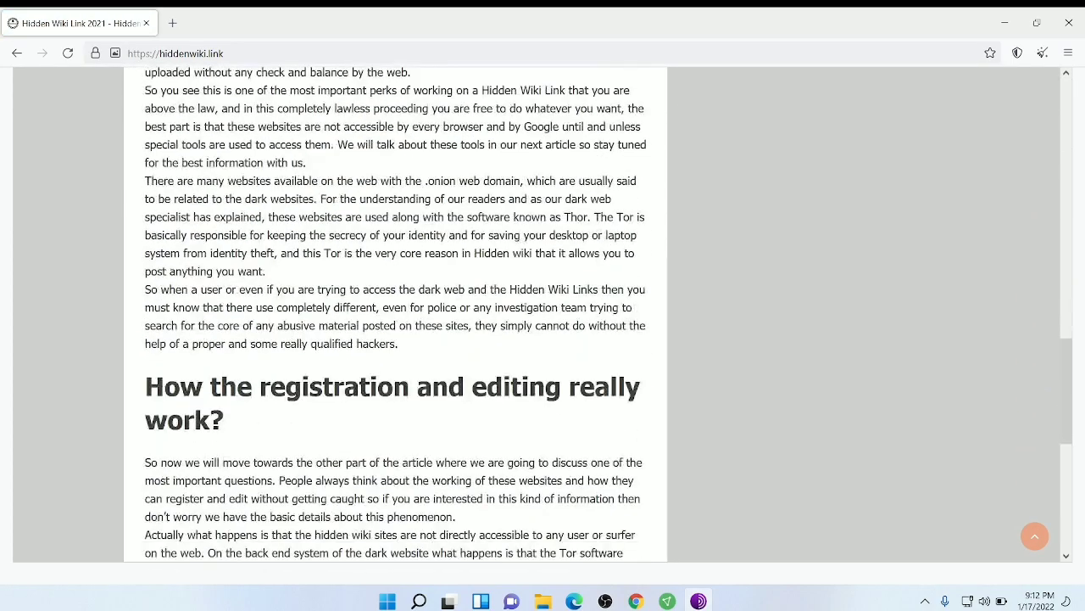
scroll(395, 313, down, 2)
scroll(395, 314, up, 4)
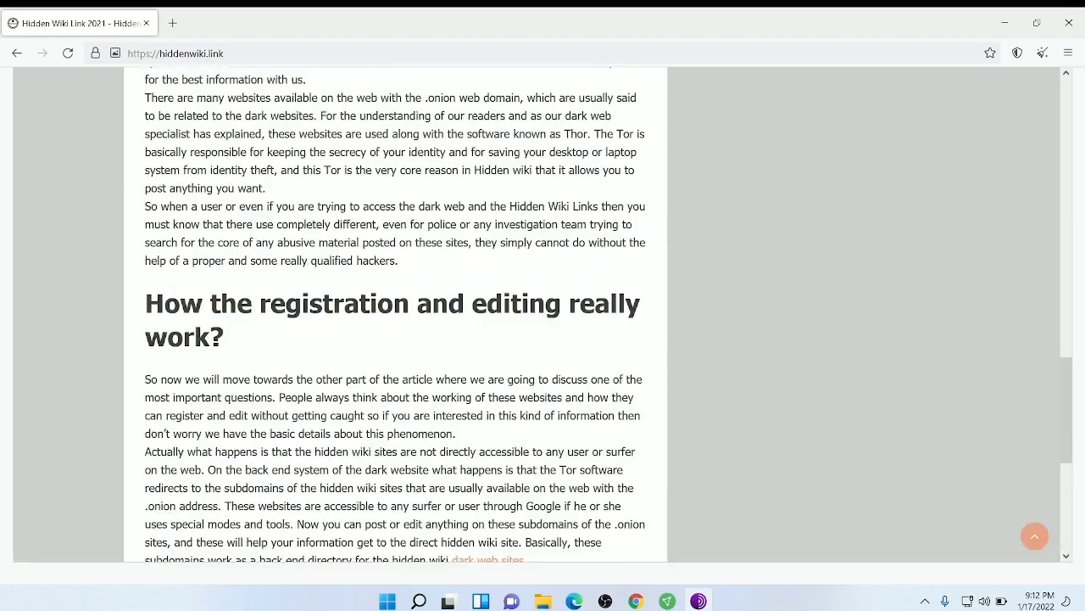
scroll(395, 314, down, 1)
scroll(395, 314, down, 1)
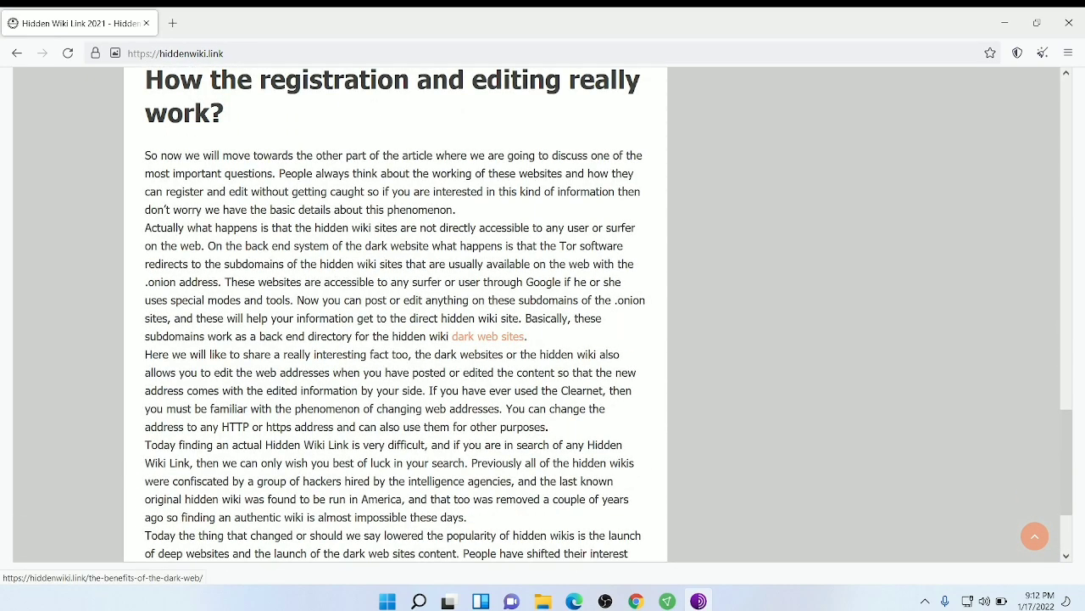
scroll(487, 335, up, 12)
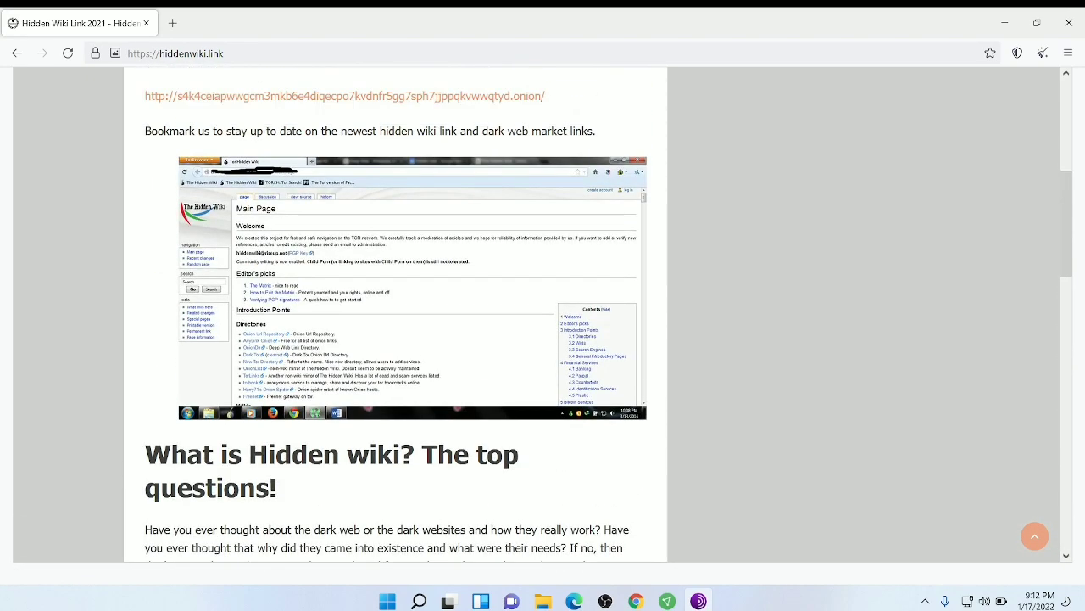
scroll(395, 314, up, 3)
scroll(396, 314, up, 1)
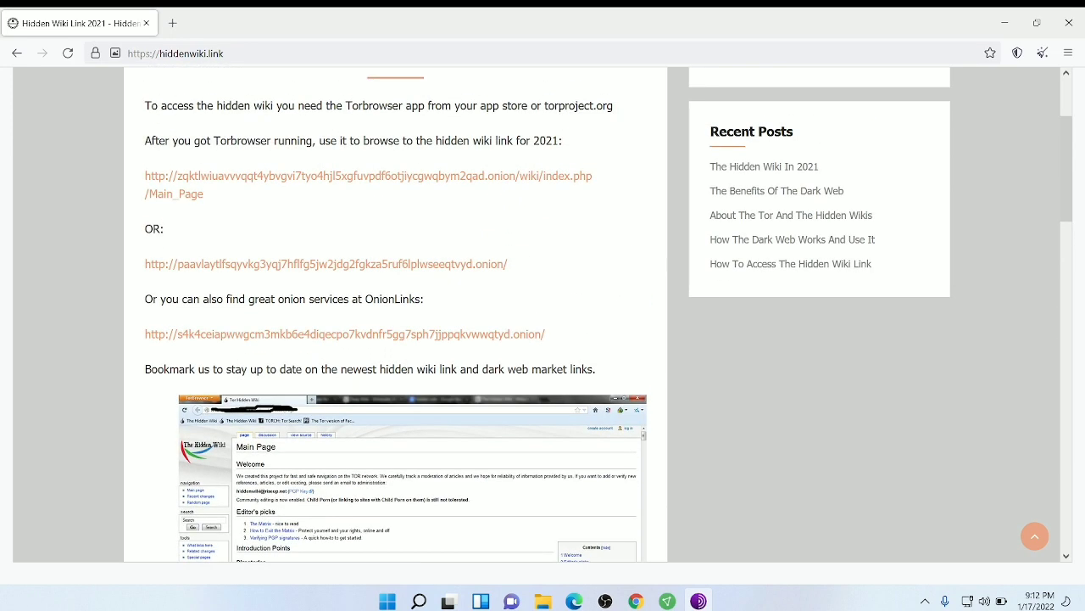
Step: Go back and open the hiddenwikis.com 'Hidden Wiki and Dark Web Links' result, scrolling its list
click(17, 53)
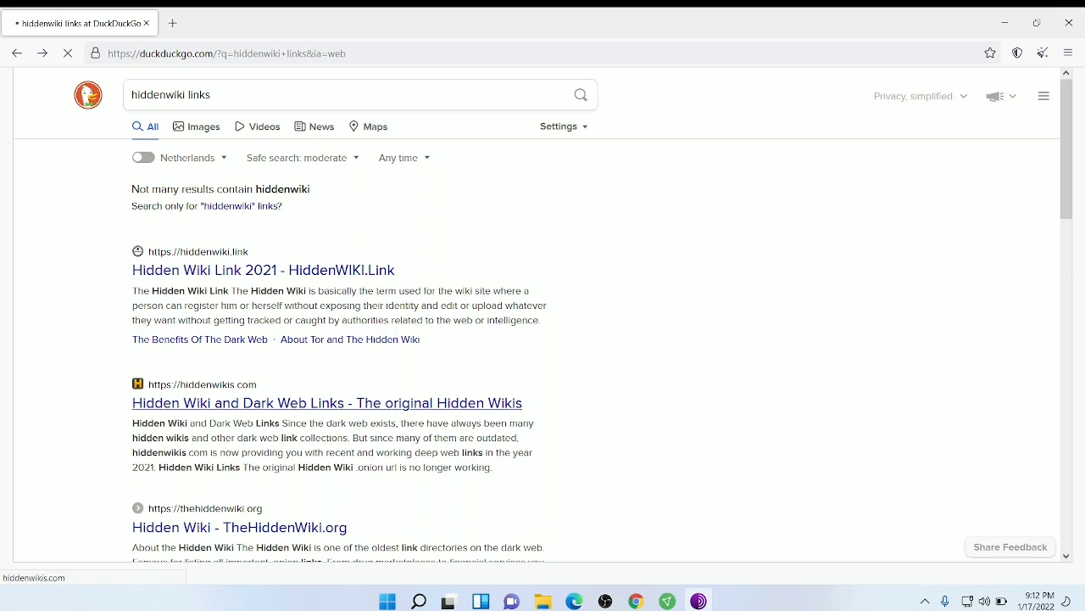
click(326, 403)
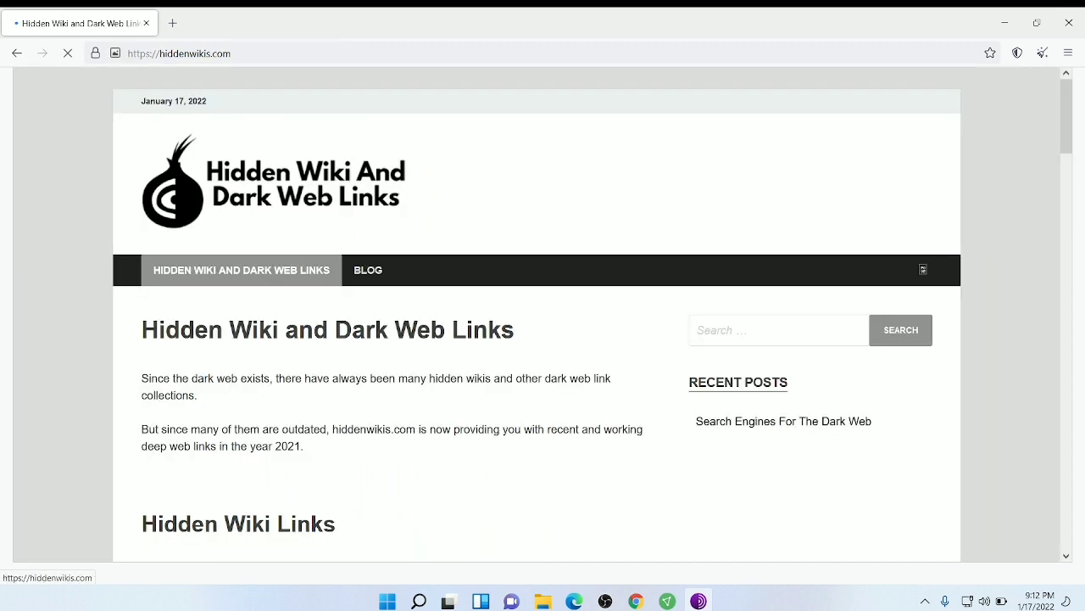
scroll(542, 314, down, 5)
scroll(543, 313, down, 5)
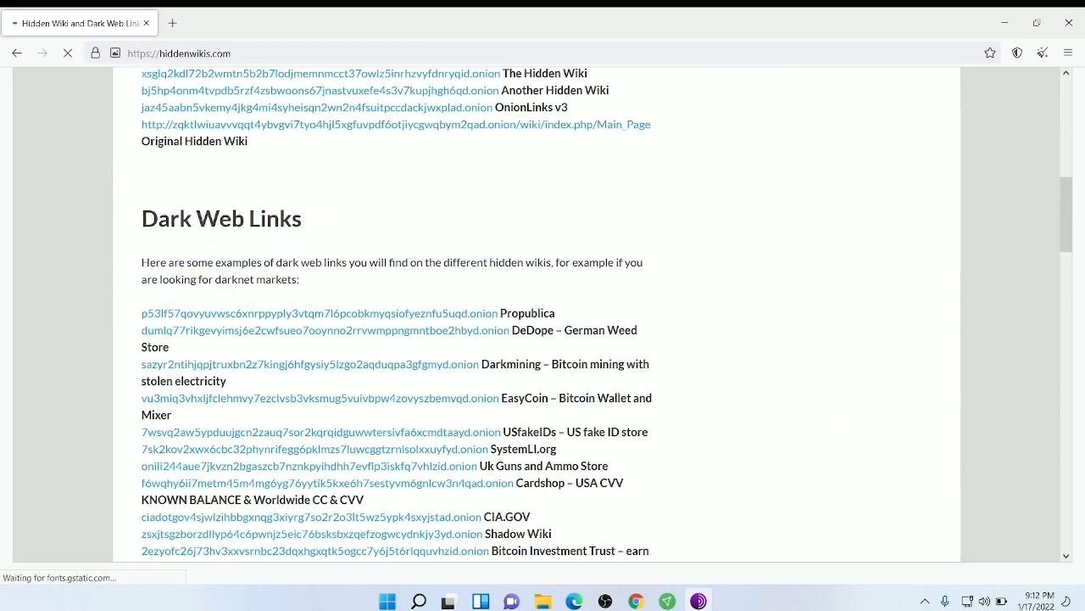
scroll(543, 313, down, 4)
scroll(542, 314, down, 4)
scroll(543, 314, up, 9)
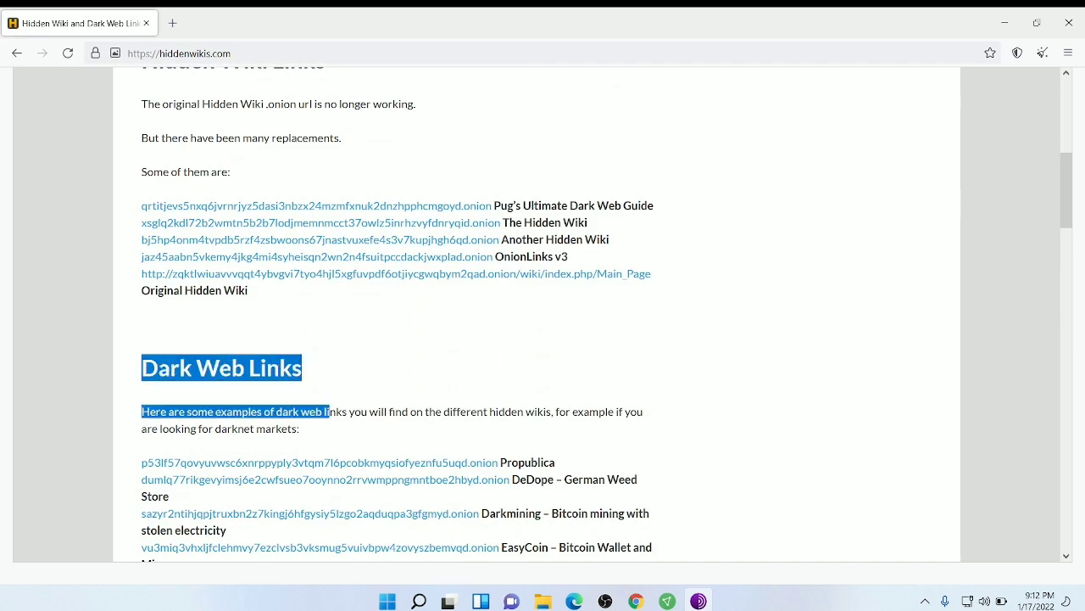
scroll(543, 313, down, 4)
scroll(323, 212, down, 4)
scroll(322, 212, down, 1)
Step: Follow the VirginBitcoins onion link and scroll while it loads
click(322, 208)
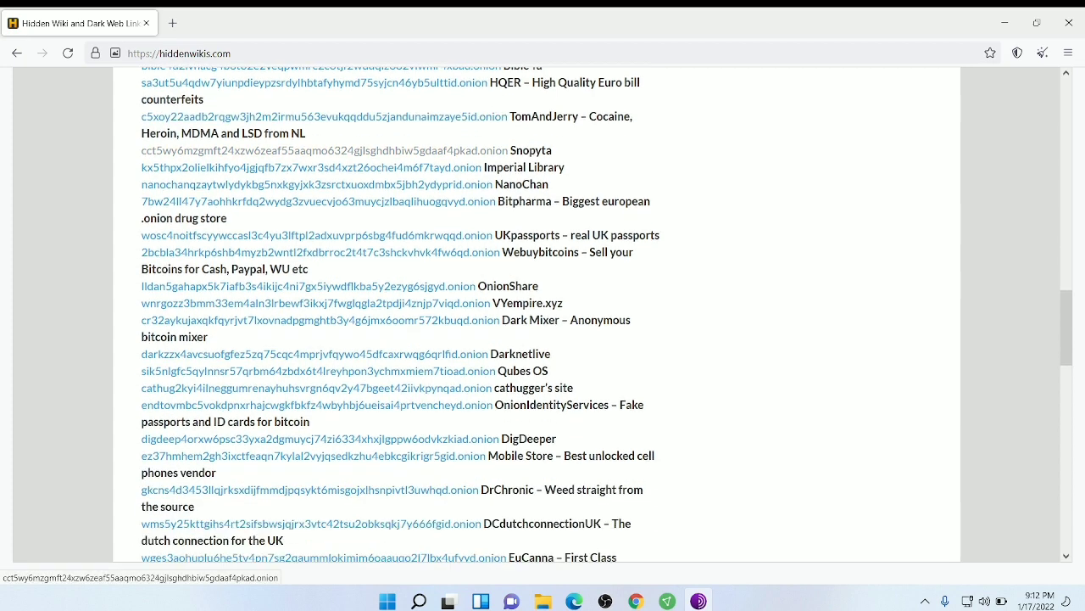
scroll(322, 212, down, 2)
scroll(322, 229, down, 2)
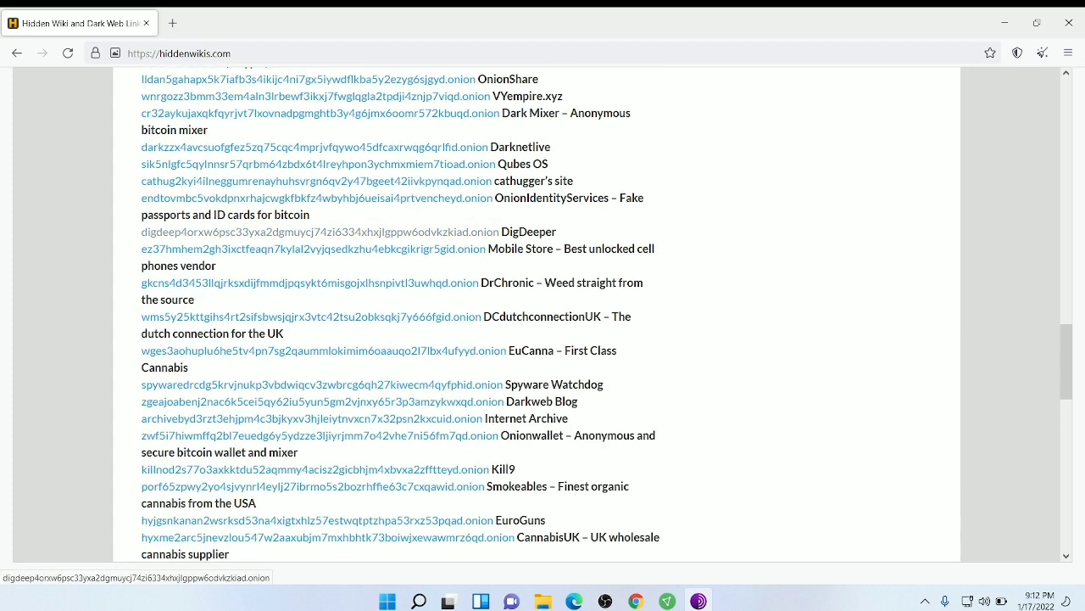
scroll(322, 232, down, 2)
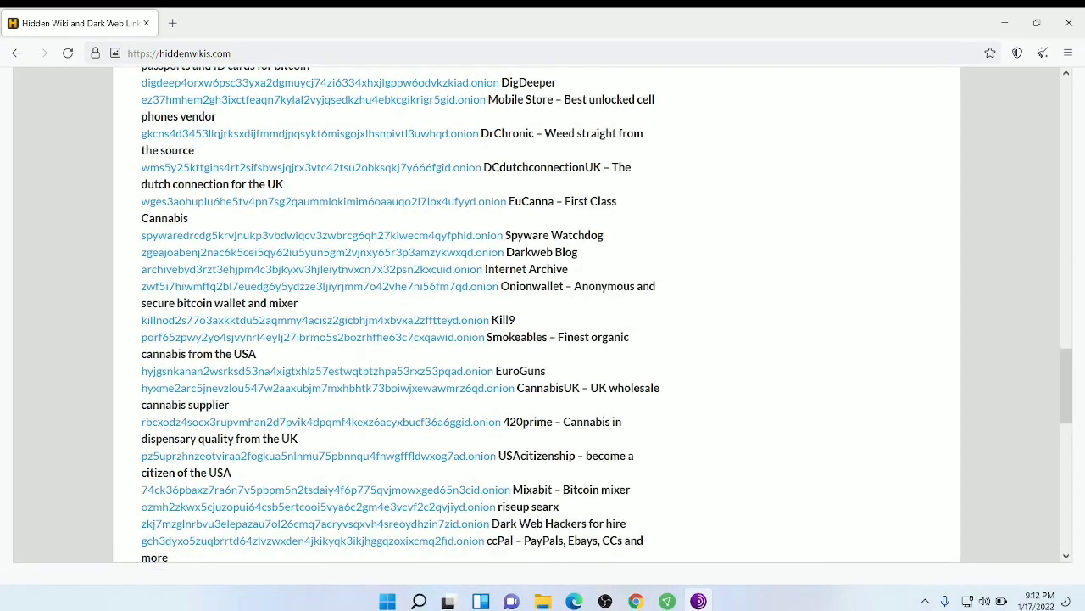
scroll(322, 225, down, 2)
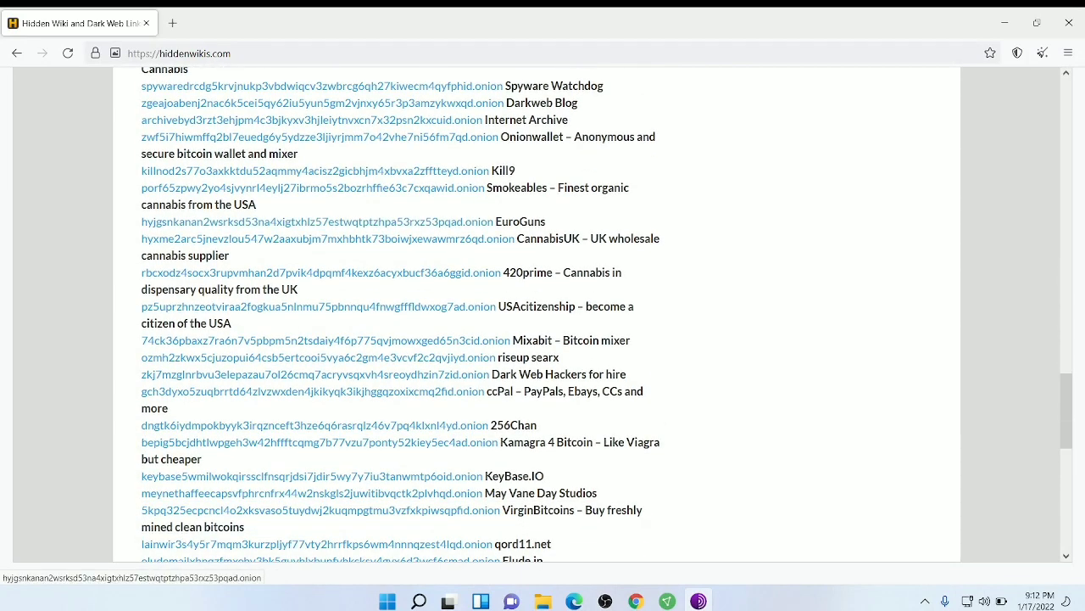
scroll(322, 221, down, 1)
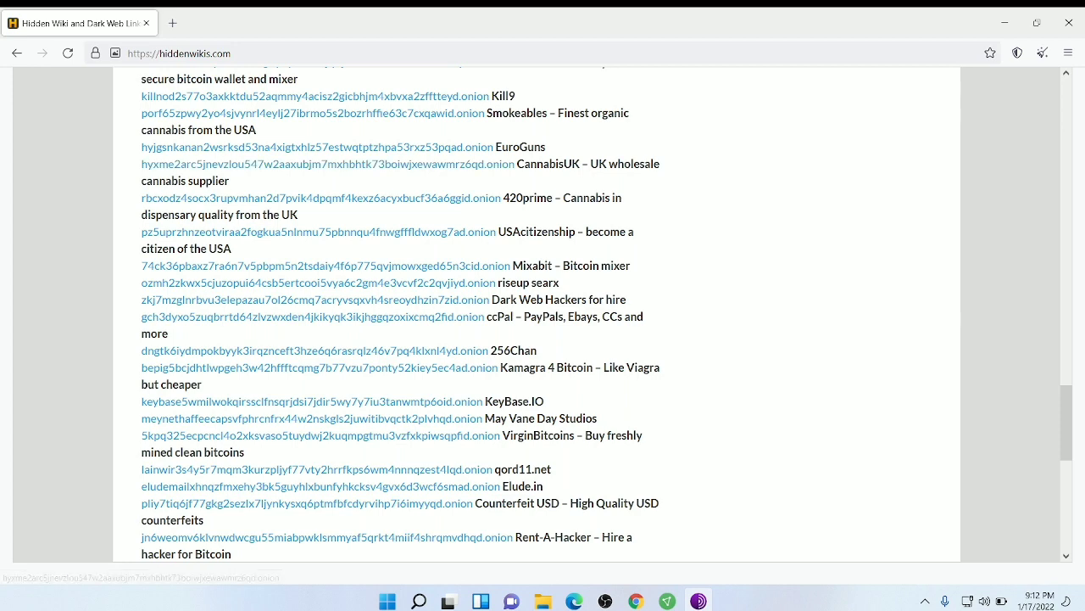
scroll(607, 317, down, 3)
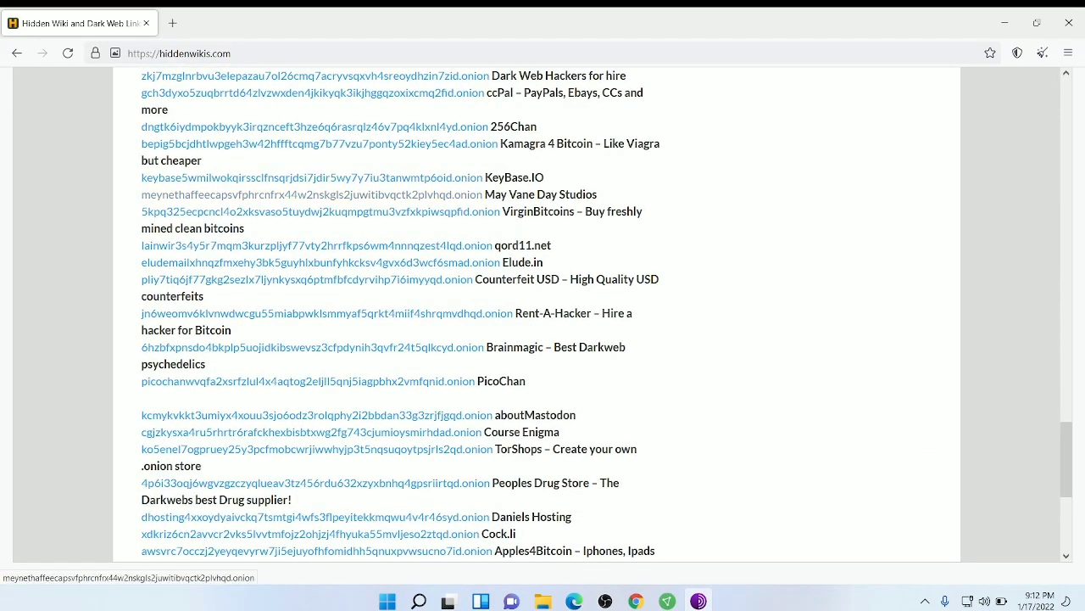
Step: Open VirginBitcoins and select the first product row's description and 262.5 price
click(322, 211)
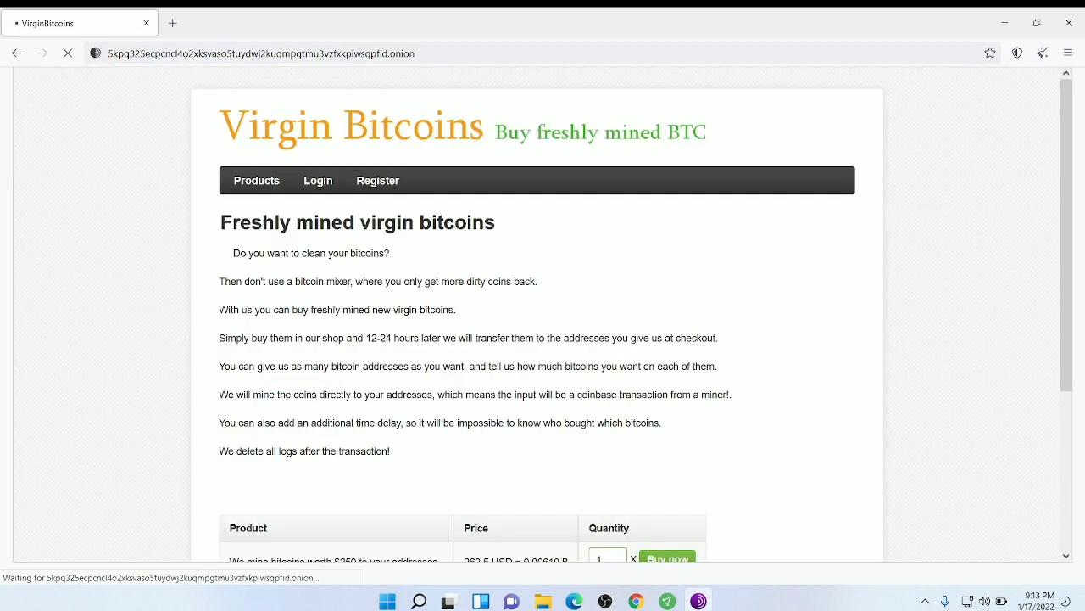
scroll(543, 322, down, 1)
scroll(543, 322, down, 5)
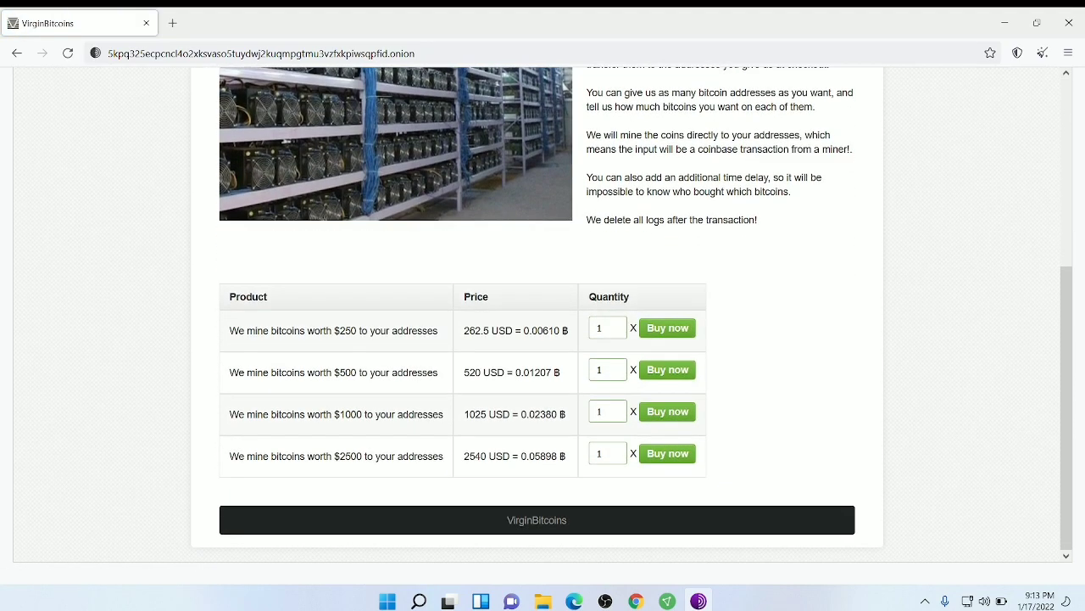
drag(229, 330, 391, 330)
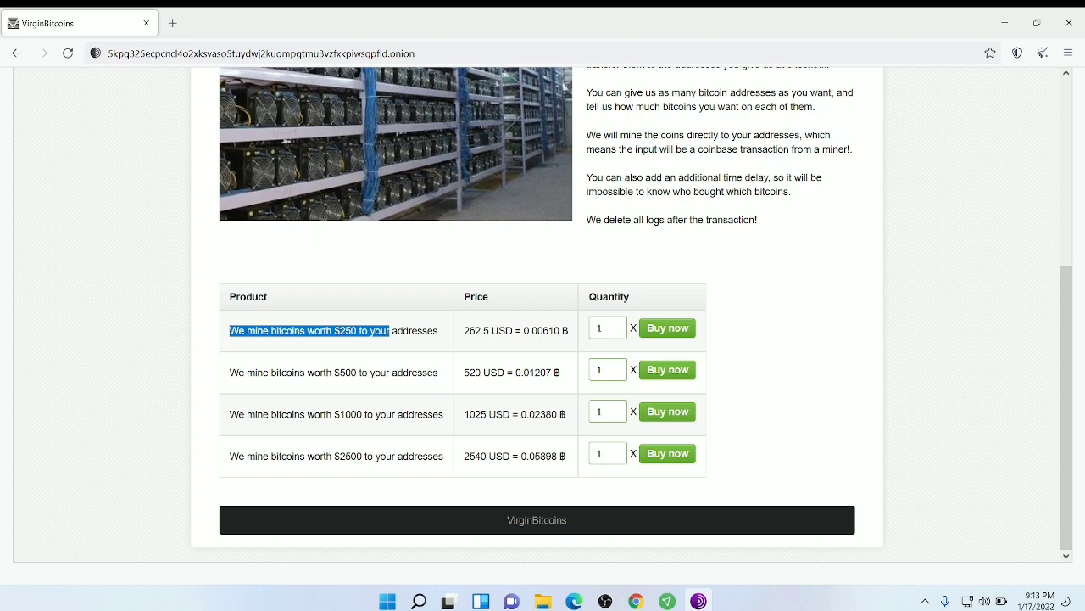
drag(531, 330, 568, 330)
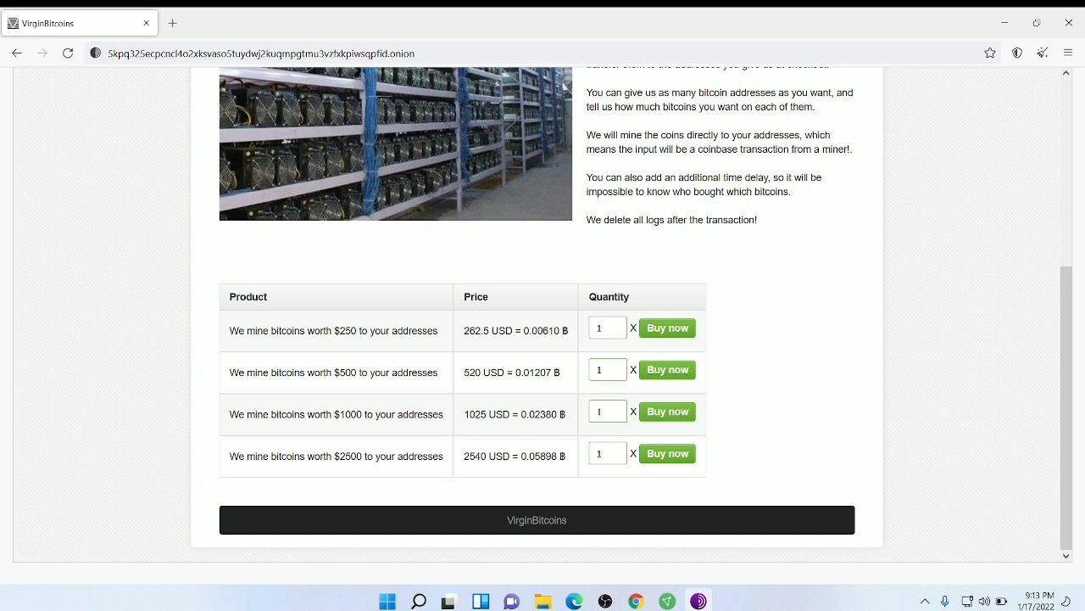
drag(463, 331, 492, 330)
click(492, 331)
Step: Return to the link list, open the Brainmagic onion site and scroll its products
key(Home)
click(17, 52)
scroll(310, 284, down, 3)
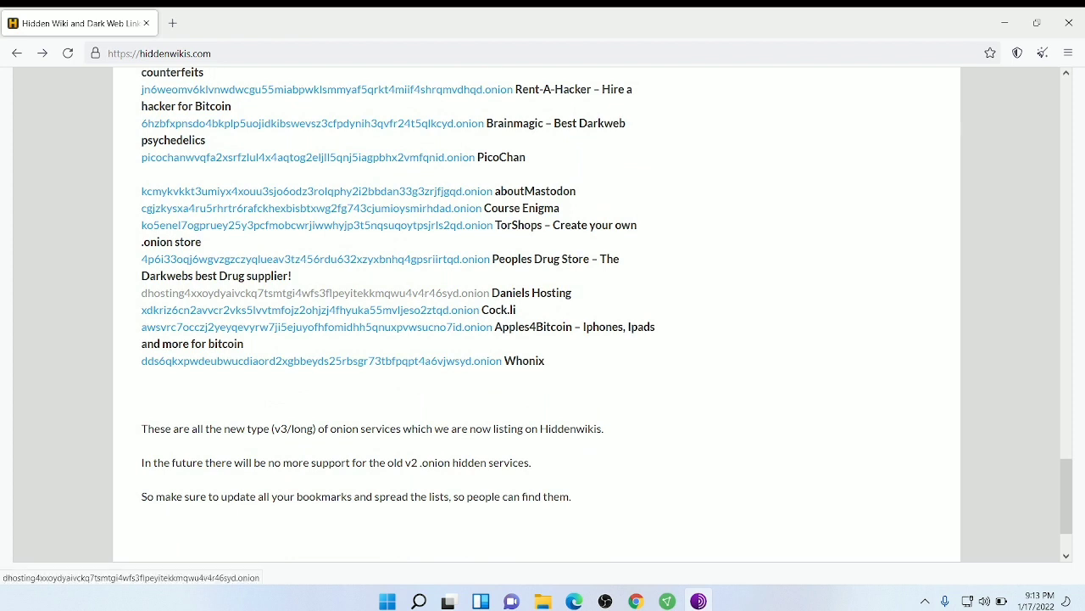
scroll(314, 283, up, 1)
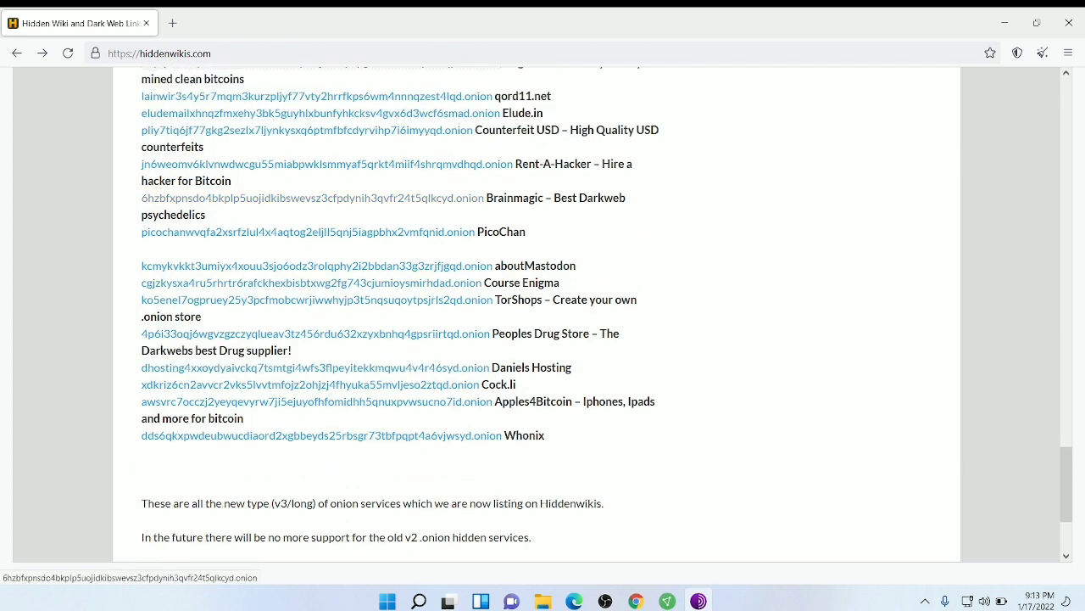
click(312, 197)
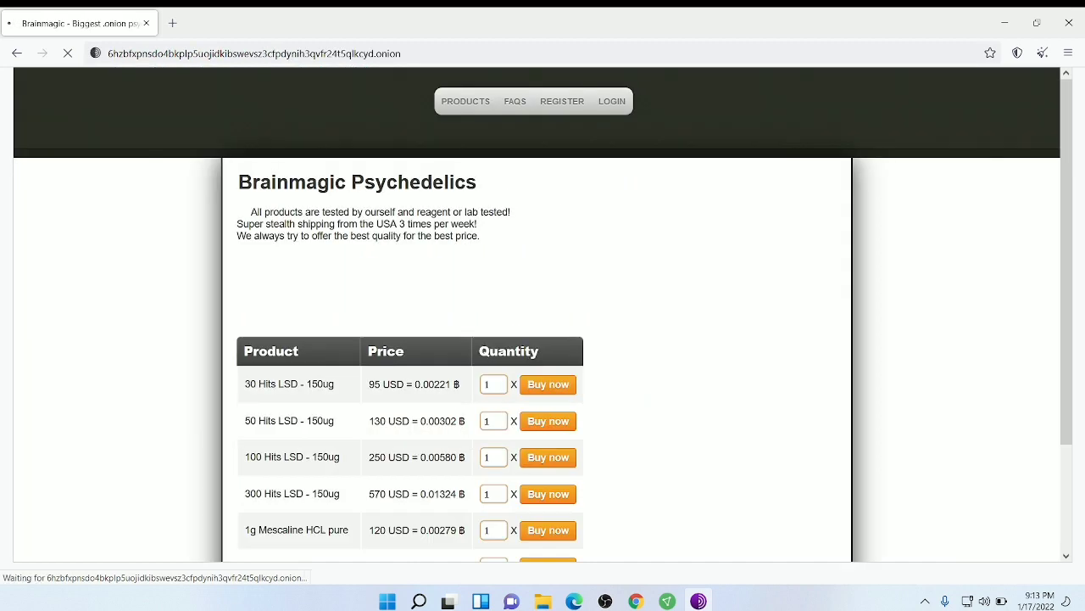
scroll(543, 314, down, 3)
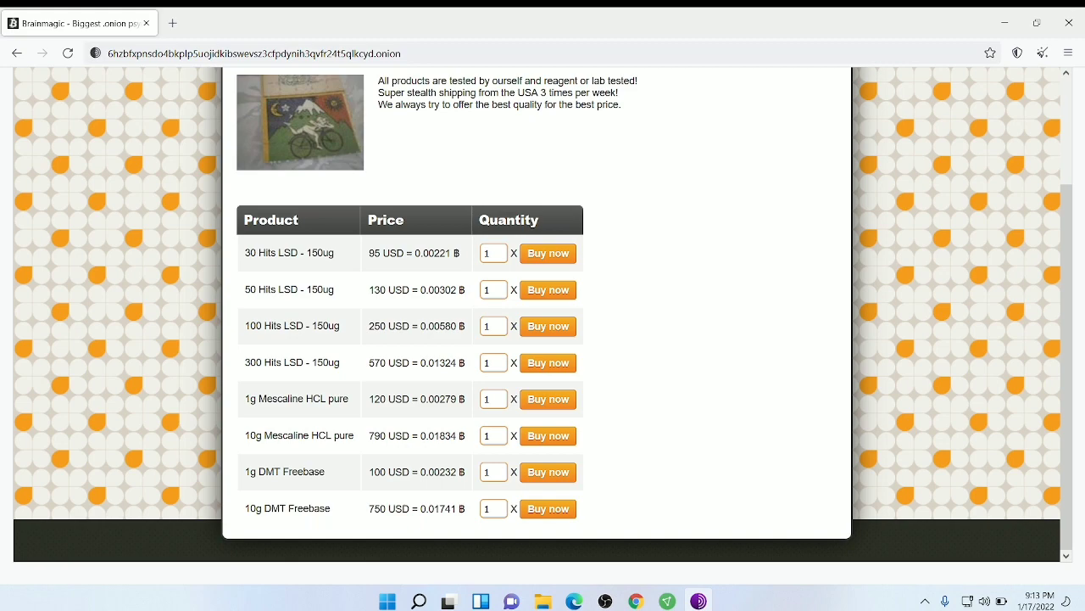
scroll(542, 314, up, 3)
Step: Go back to the Dark Web Links list and follow the Cardshop – USA CVV link
click(17, 53)
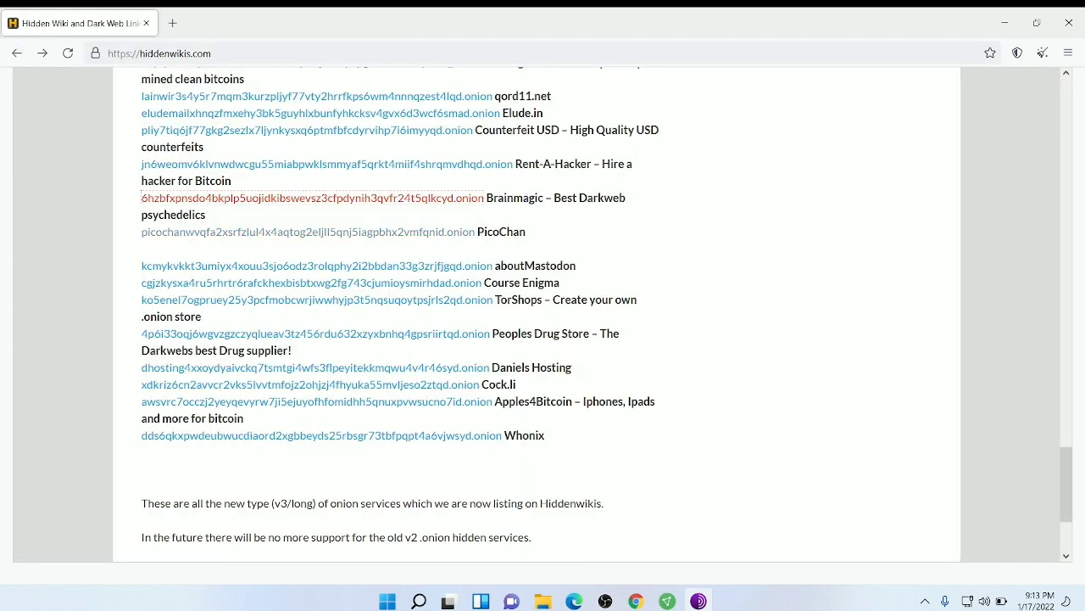
scroll(543, 314, up, 15)
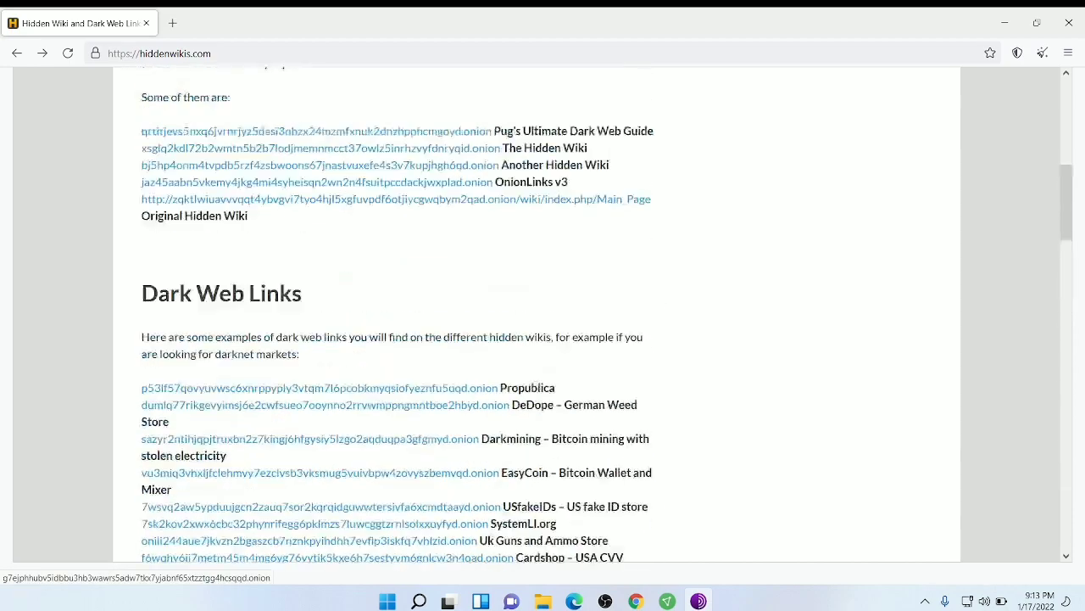
scroll(543, 314, up, 5)
scroll(542, 314, down, 7)
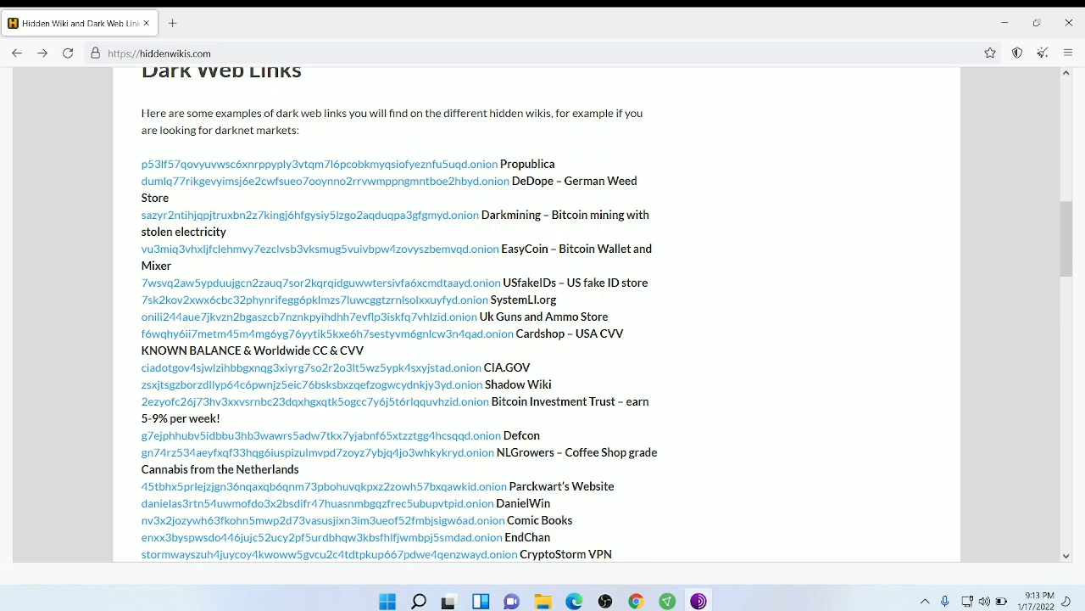
click(310, 367)
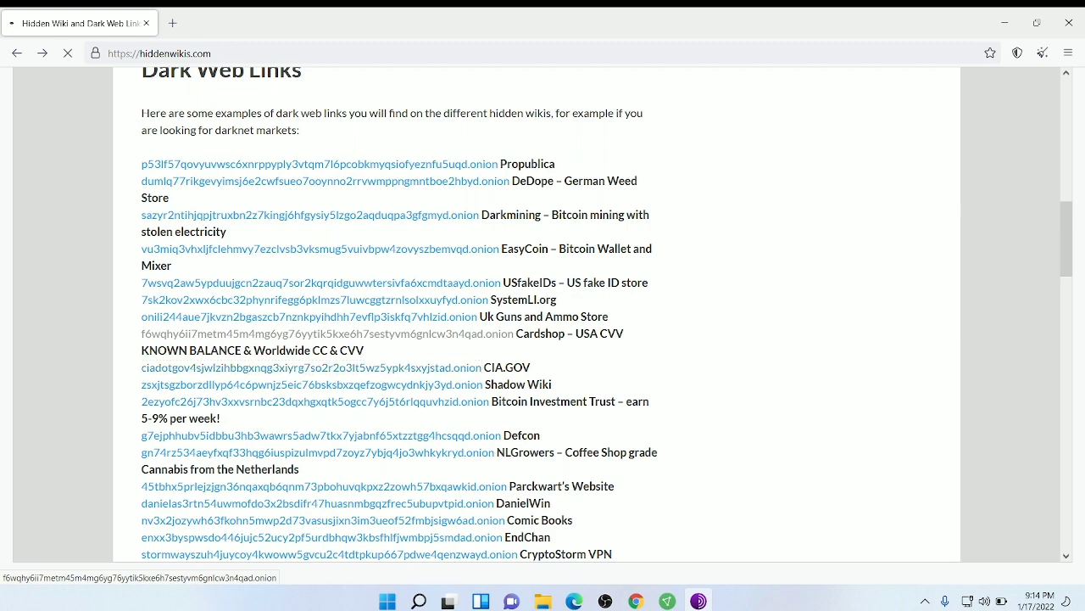
Step: Open the Cardshop – USA CVV page and scroll through its USD and bitcoin price tables
click(326, 333)
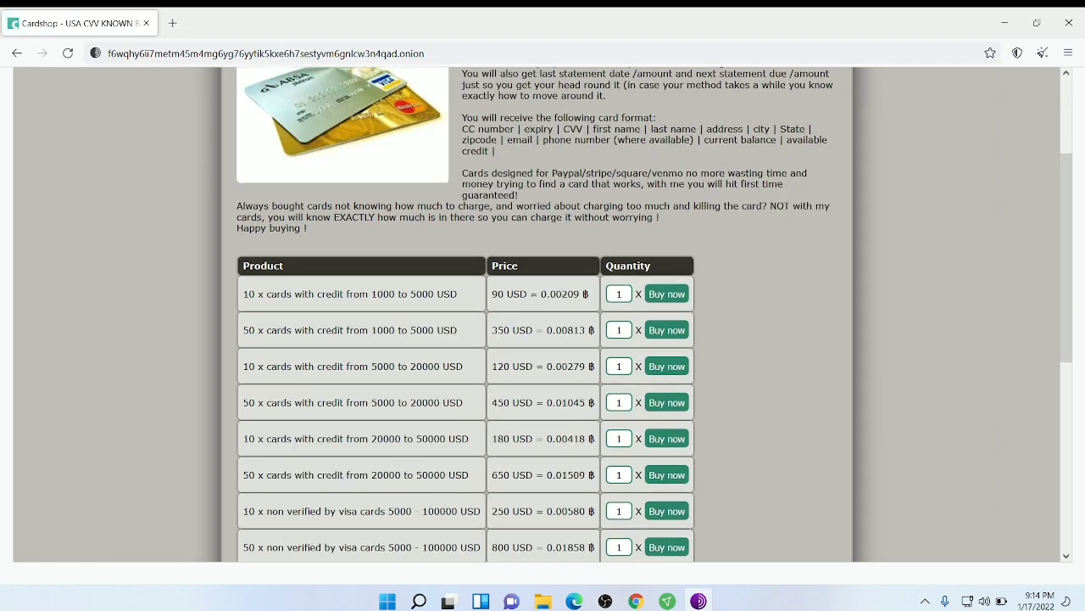
scroll(542, 313, down, 3)
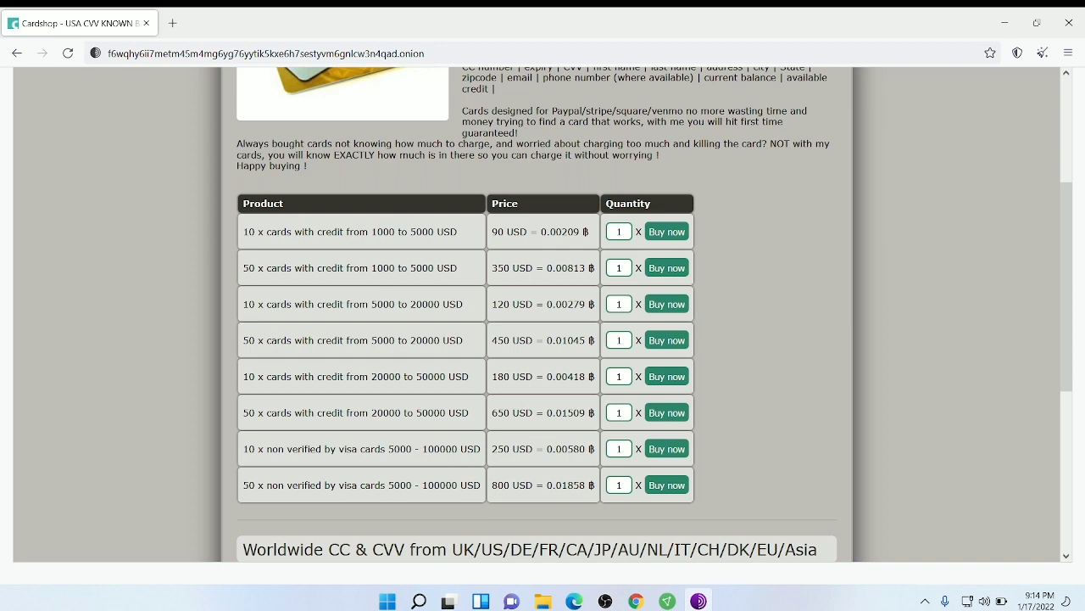
scroll(542, 314, down, 4)
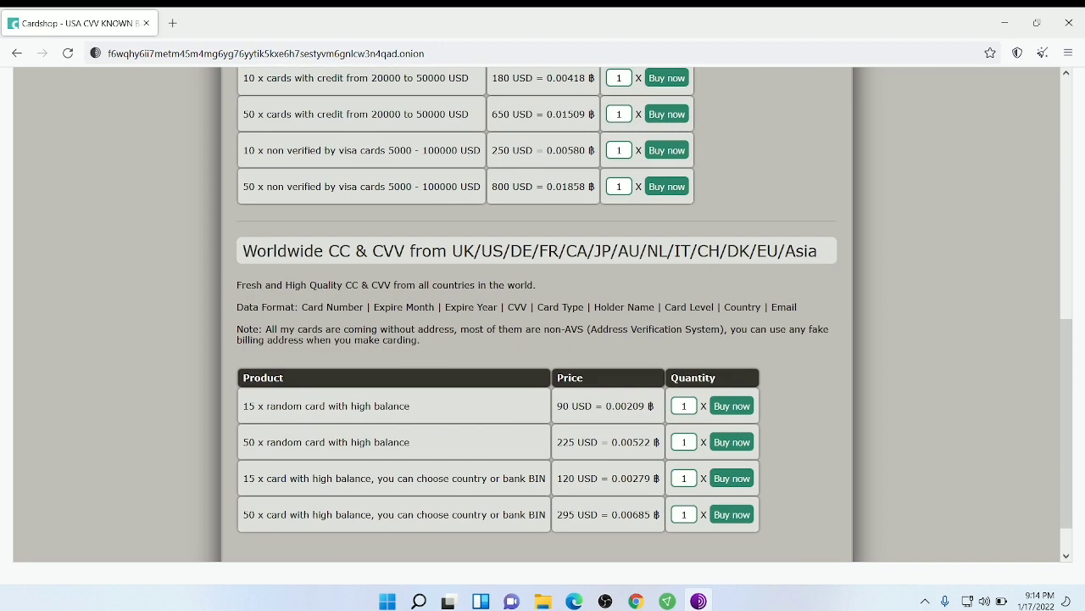
scroll(542, 314, down, 1)
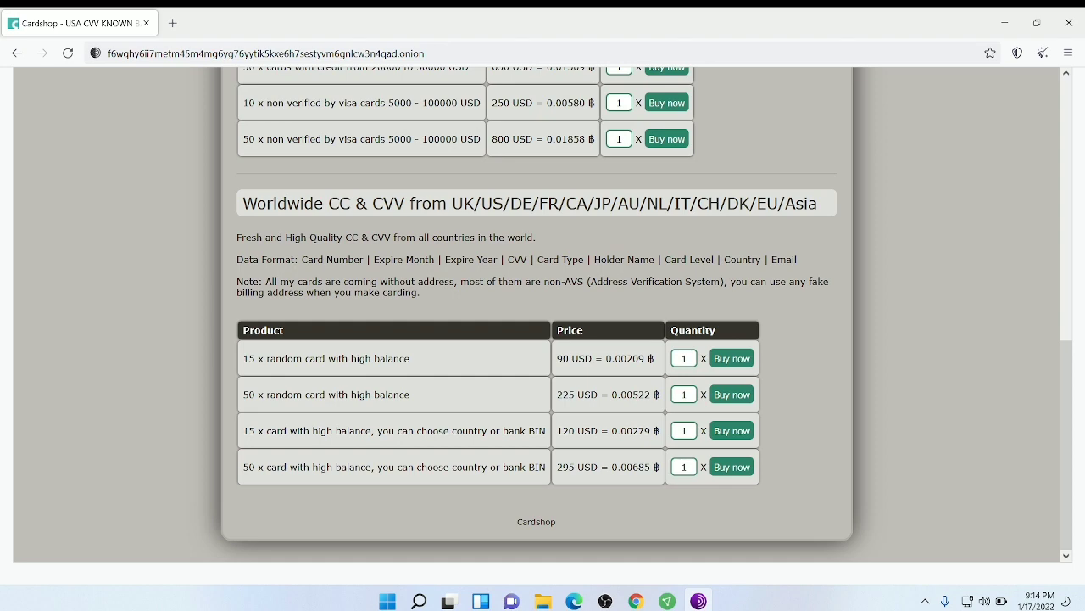
scroll(543, 314, up, 6)
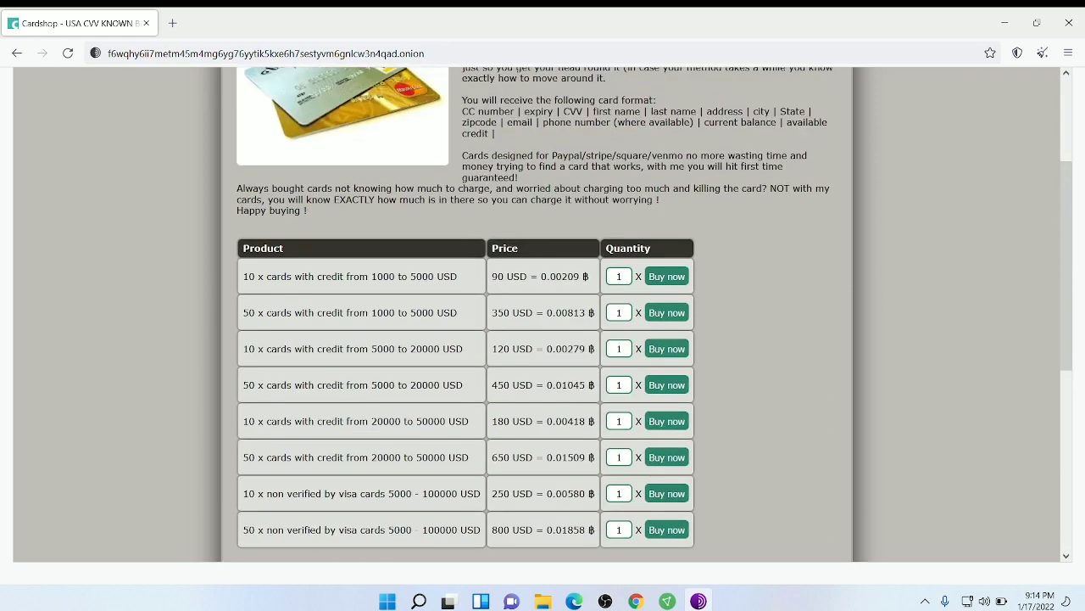
key(alt+Left)
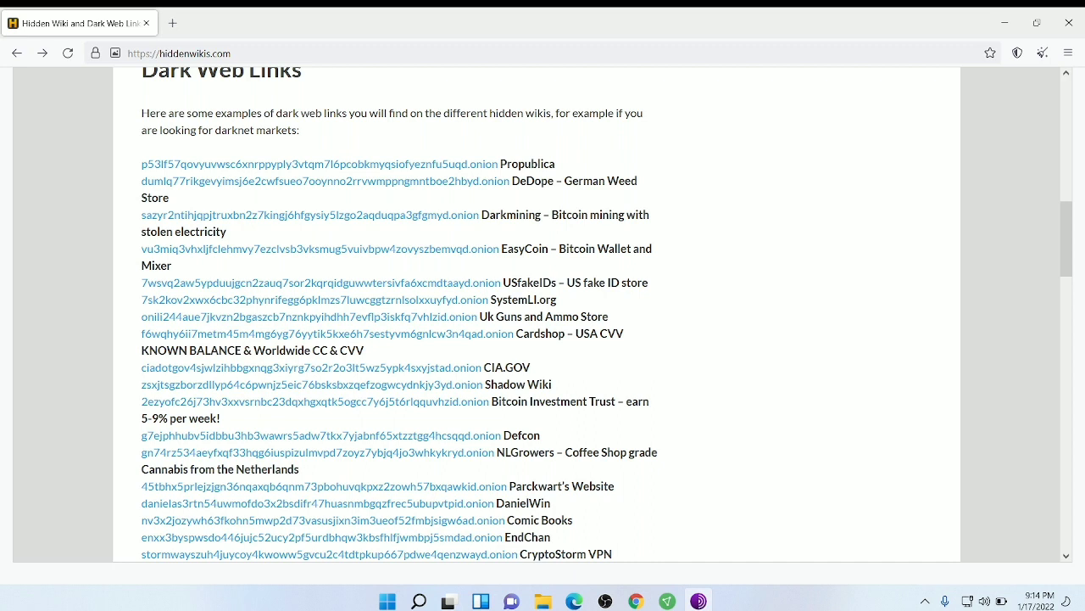
mouse_move(636, 602)
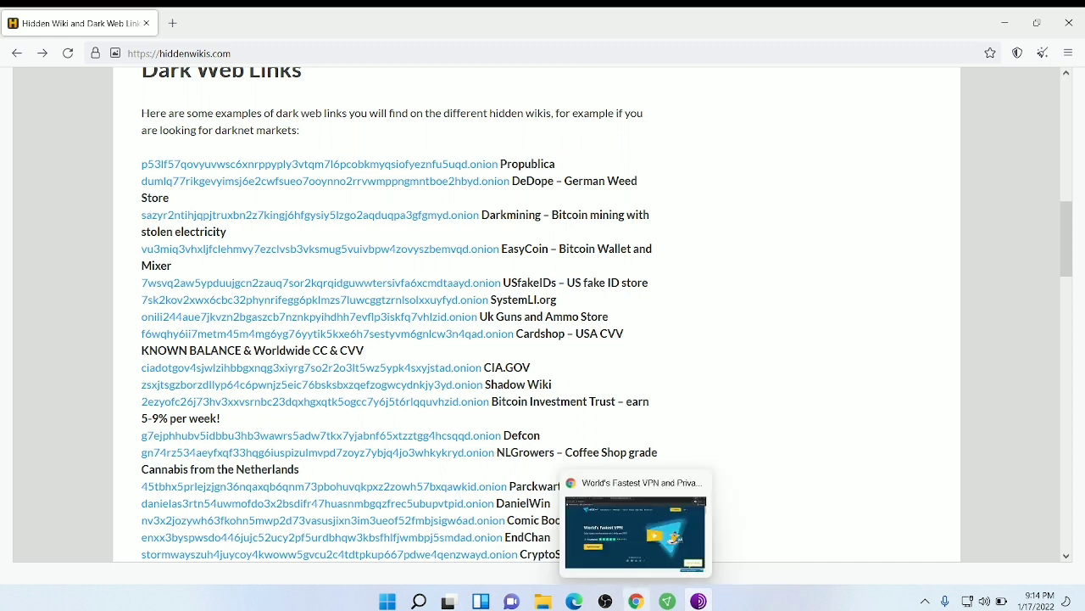